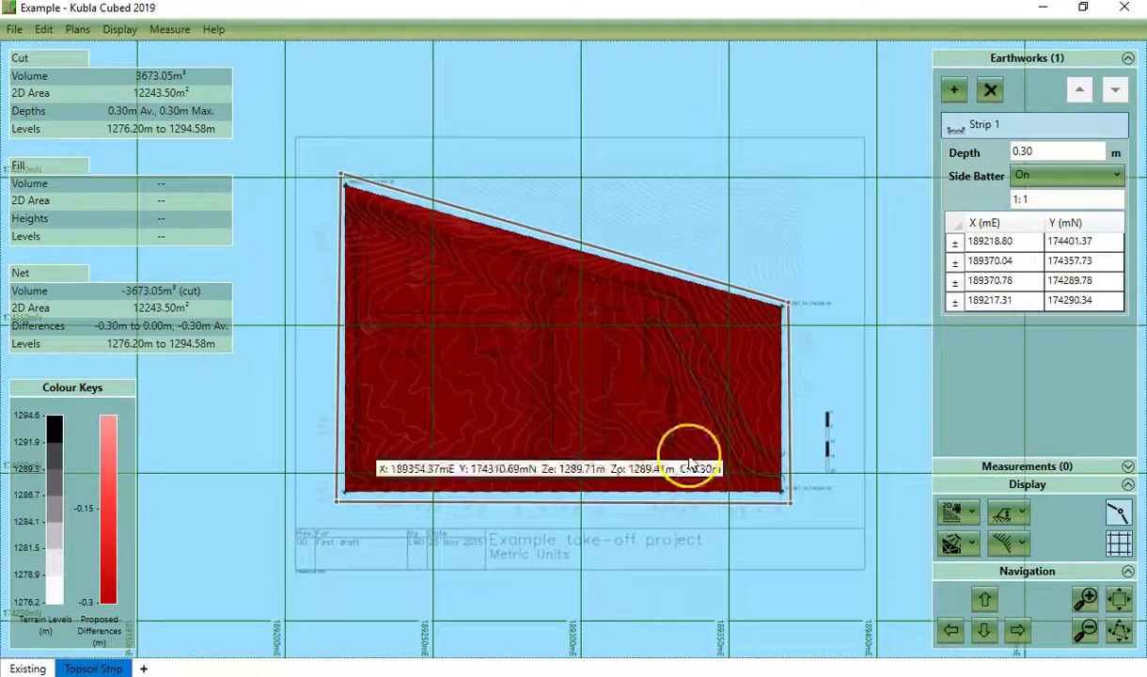
Step: Check the existing ground, then add a phase after Topsoil Strip renamed from Proposed 2 to 'Bulk Earthworks'
click(21, 669)
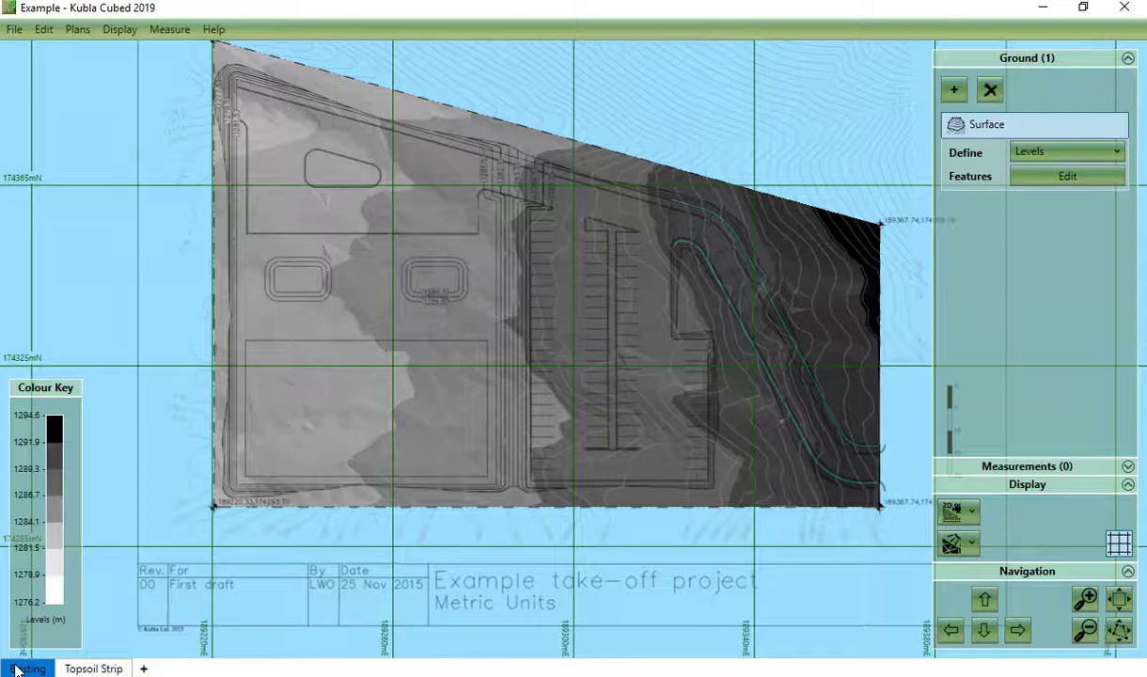
click(94, 669)
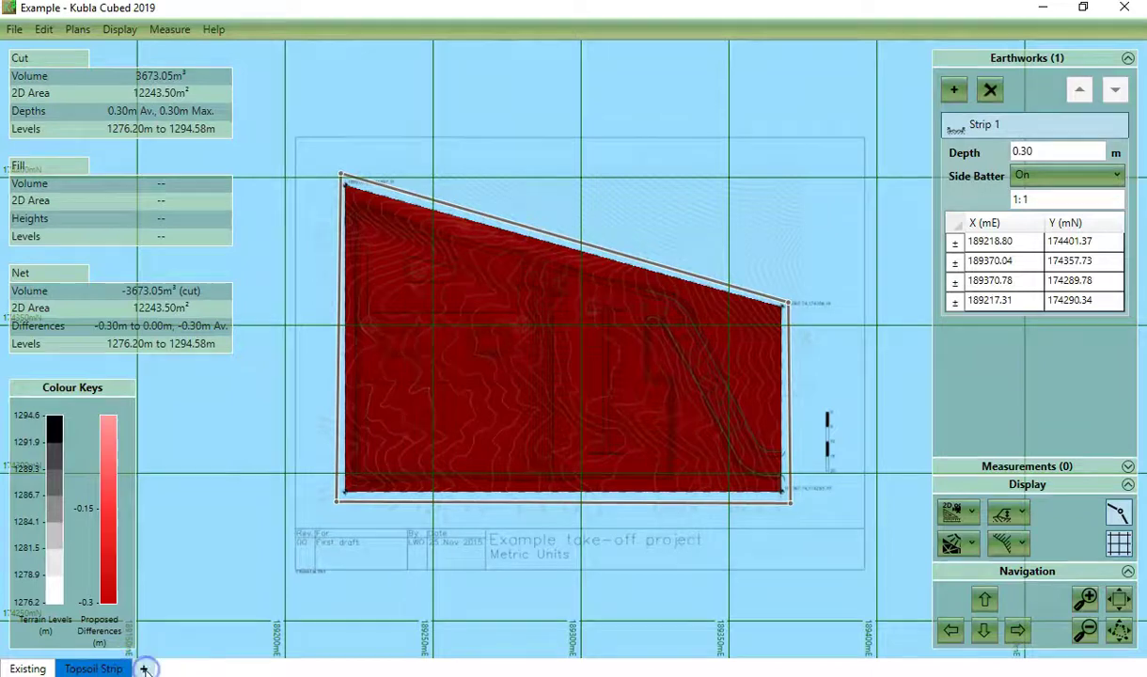
click(144, 668)
right_click(155, 669)
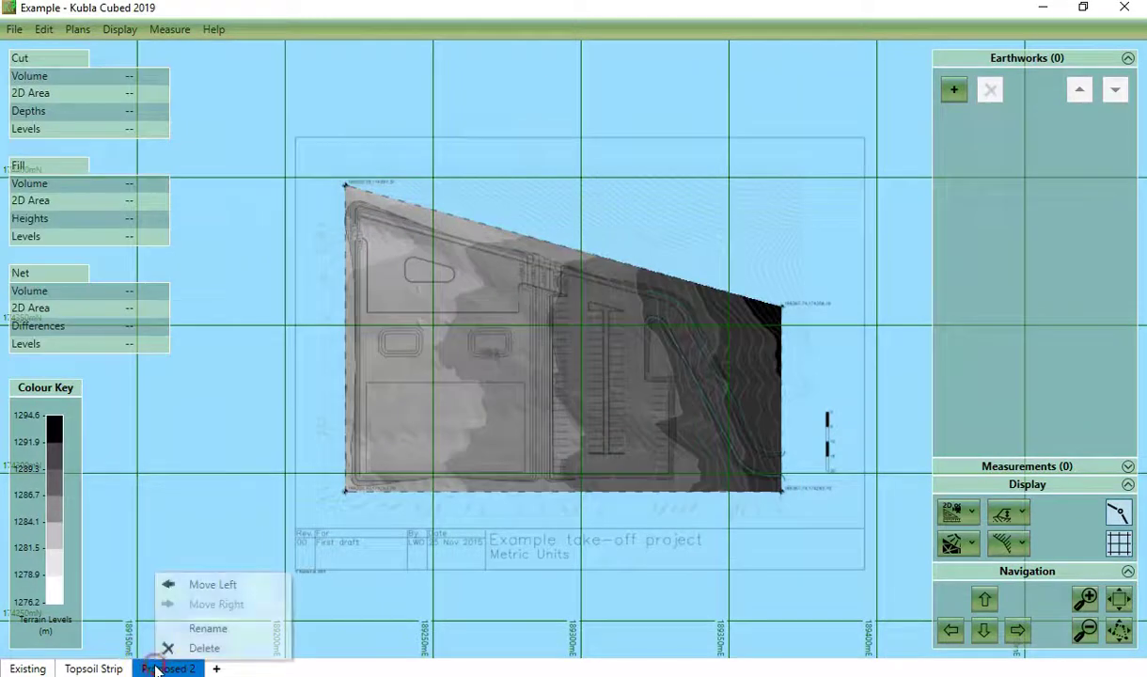
click(175, 626)
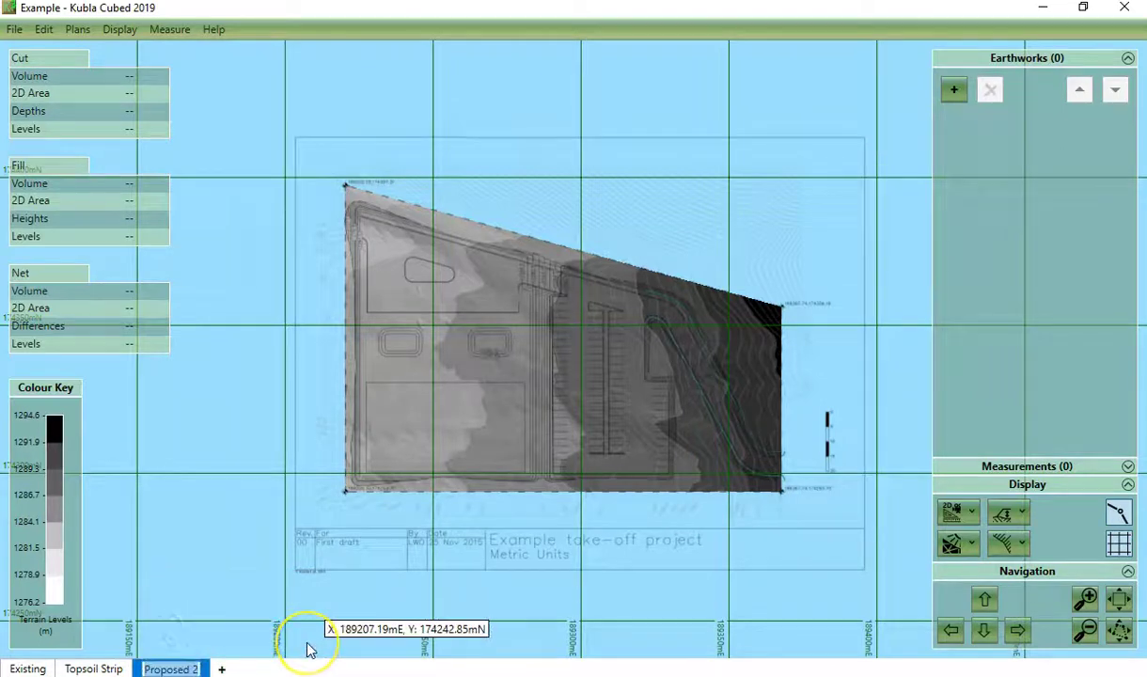
text(E)
text(ulk Earthworks)
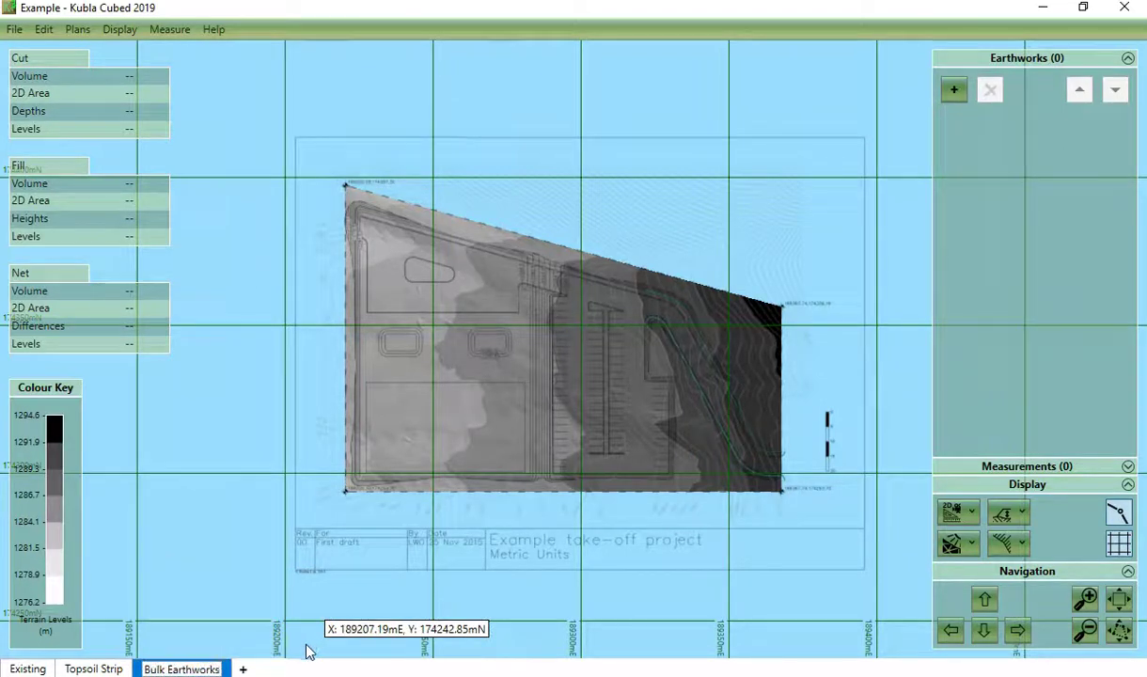
click(292, 659)
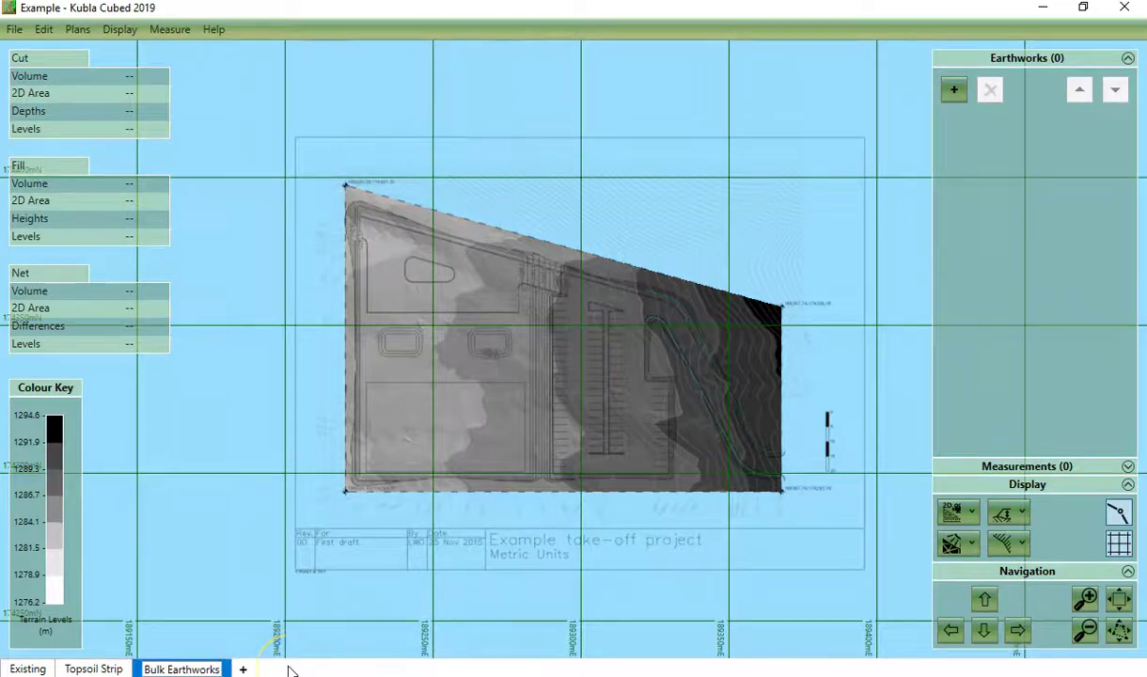
click(290, 670)
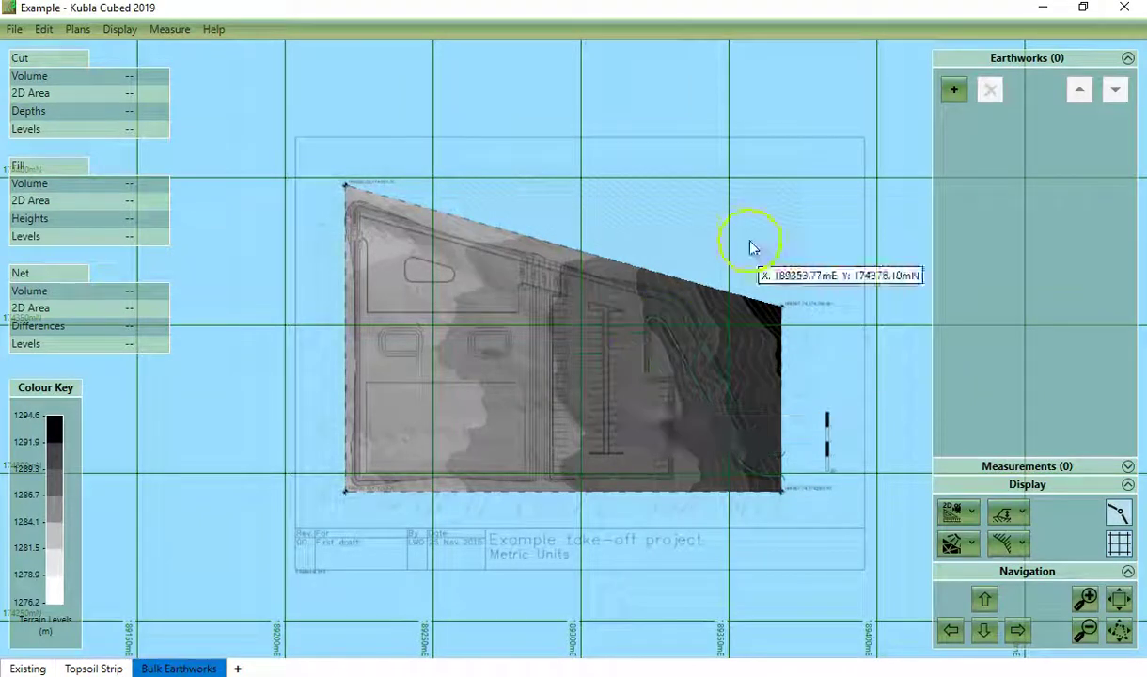
Step: Close the Example project without saving and open Feature Surface.kcp
click(955, 90)
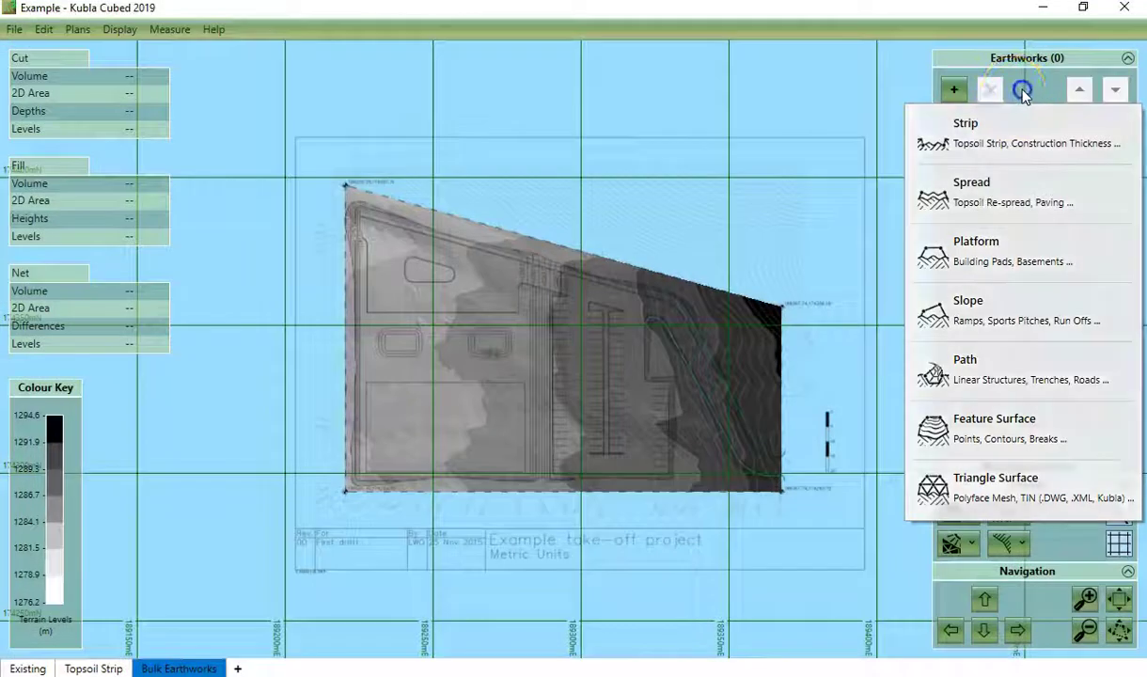
click(1024, 91)
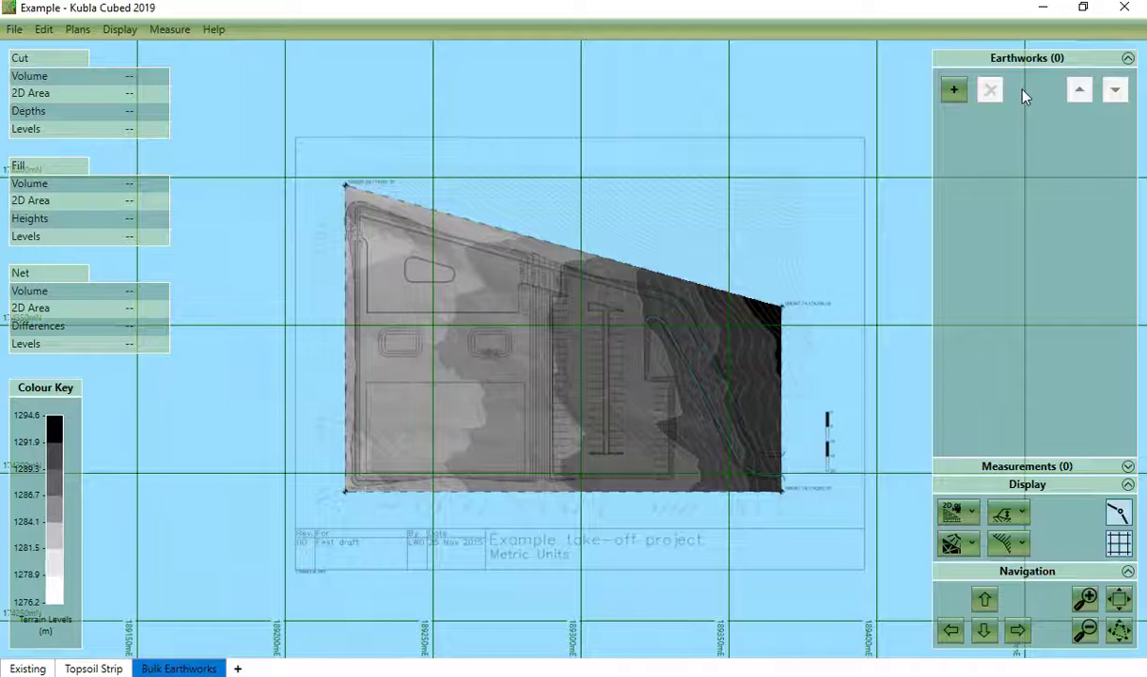
click(1128, 9)
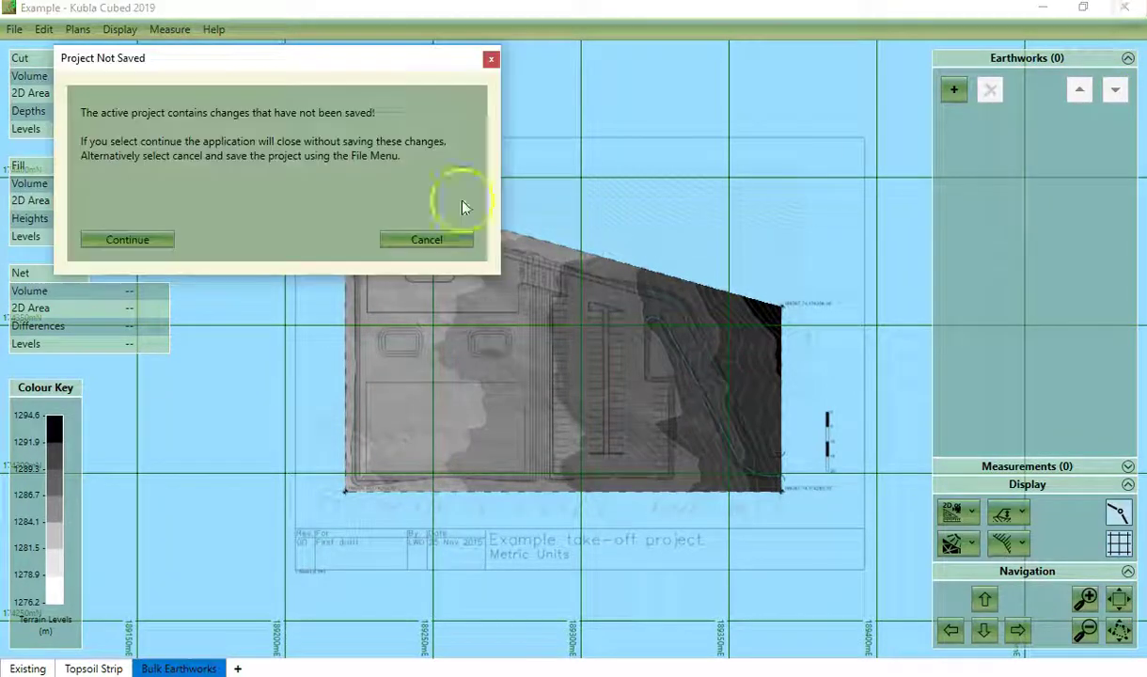
click(168, 239)
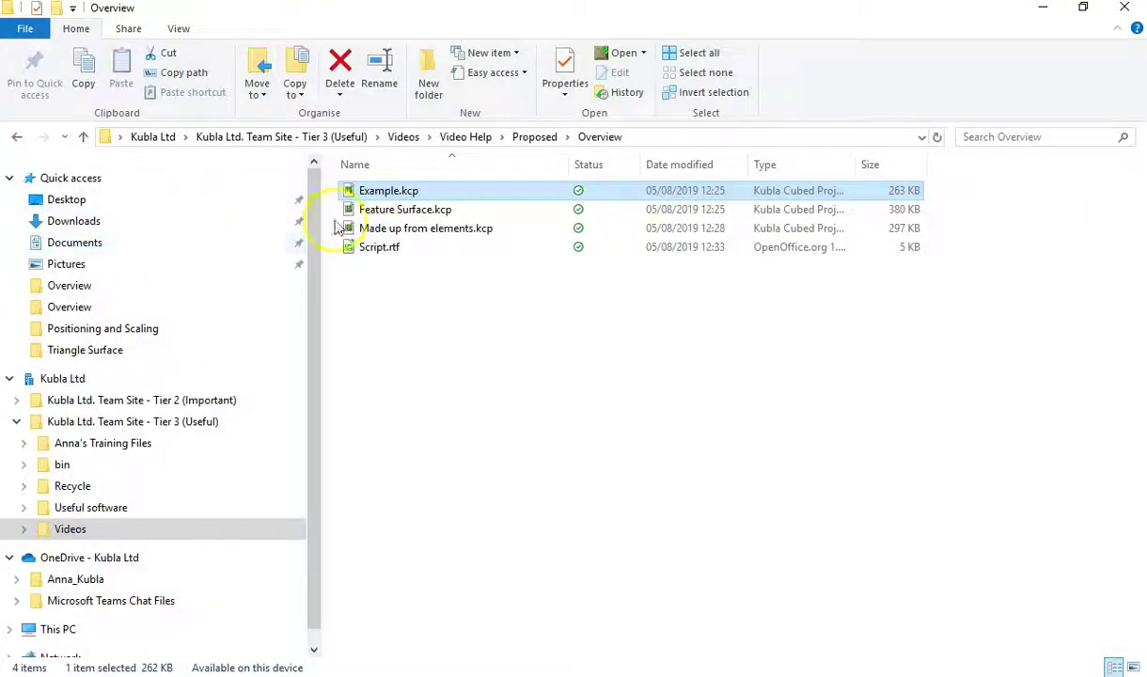
double_click(396, 210)
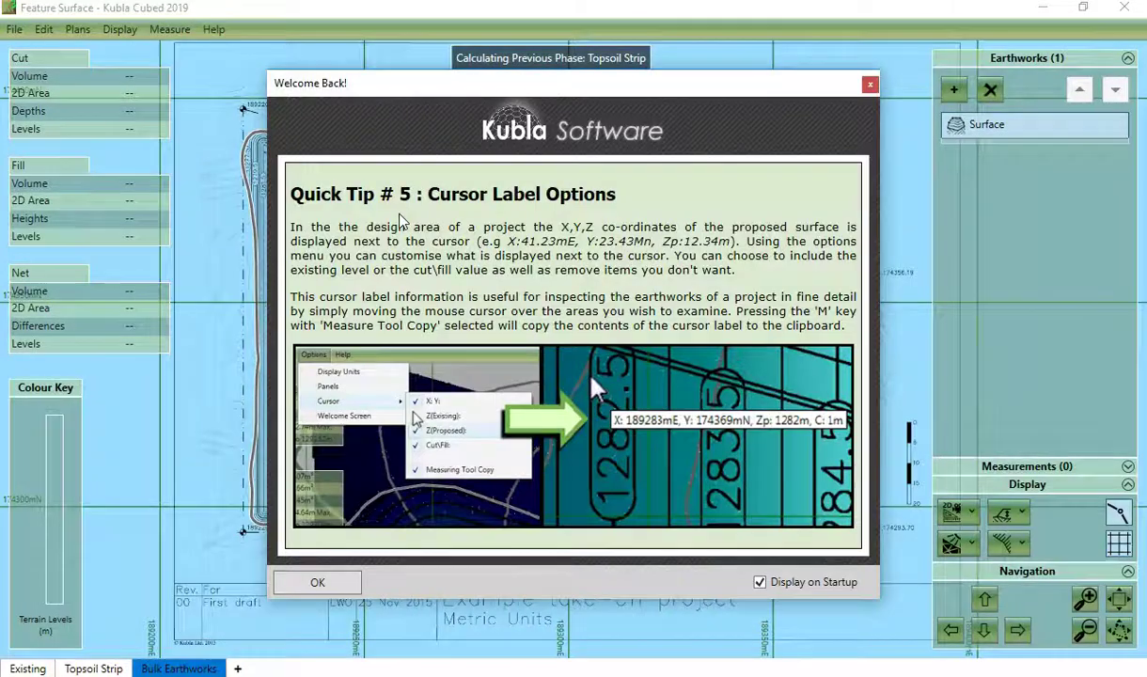
Step: Dismiss the Welcome Back tip so the Feature Surface cut and fill plan calculates
click(334, 584)
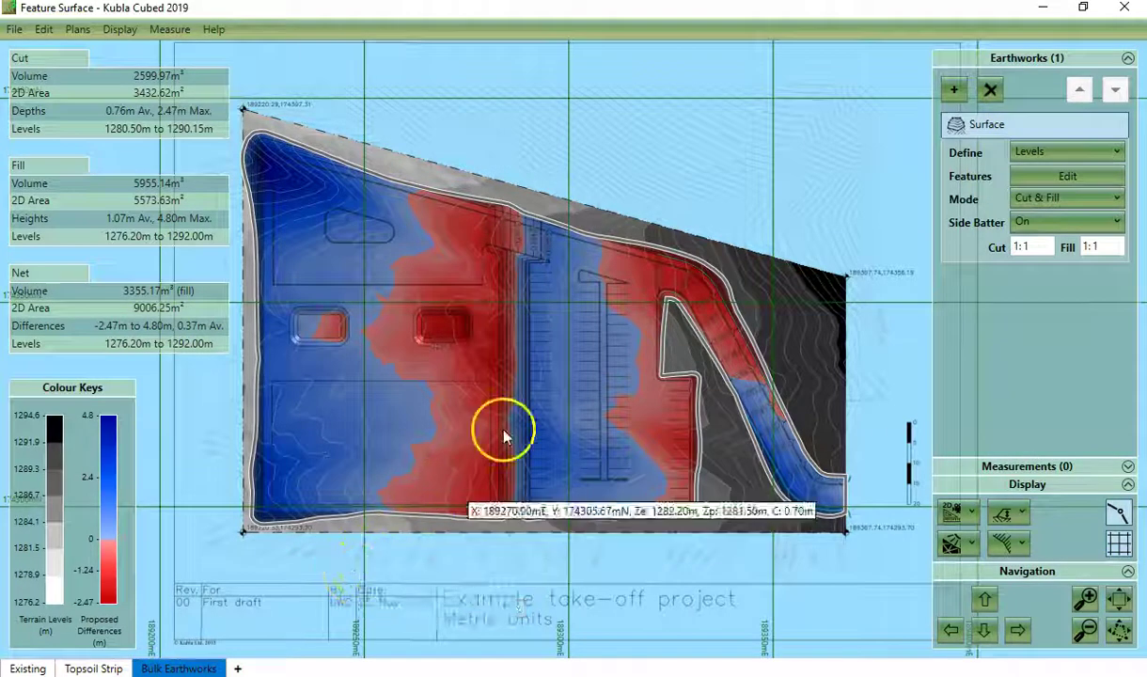
click(1065, 175)
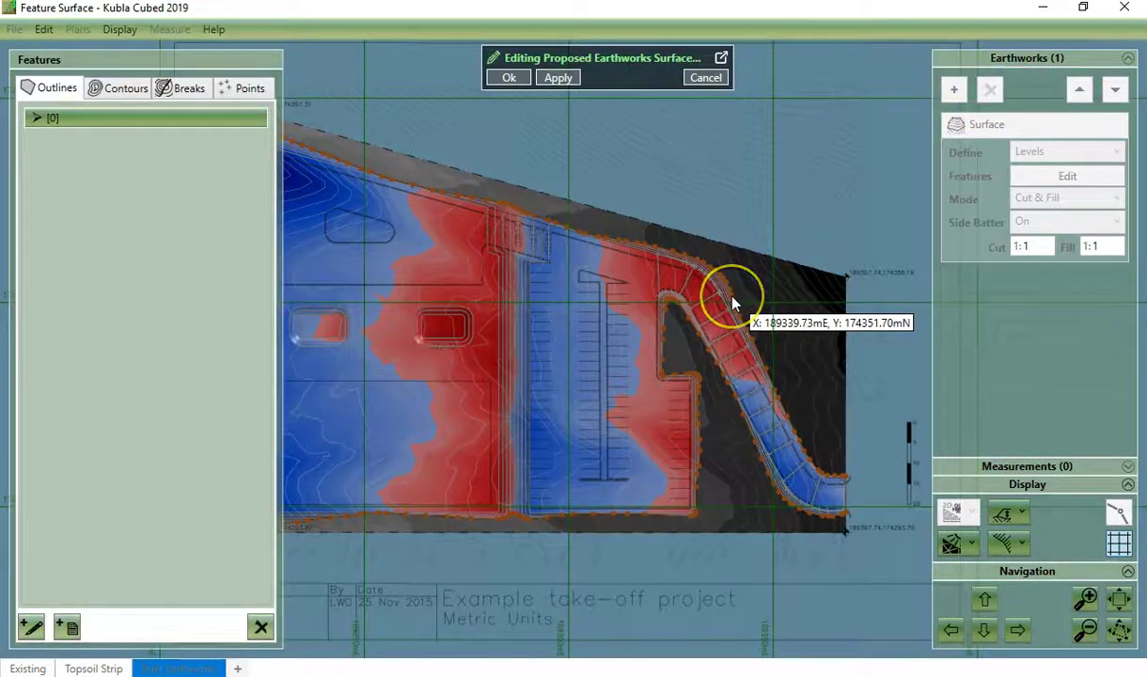
click(590, 350)
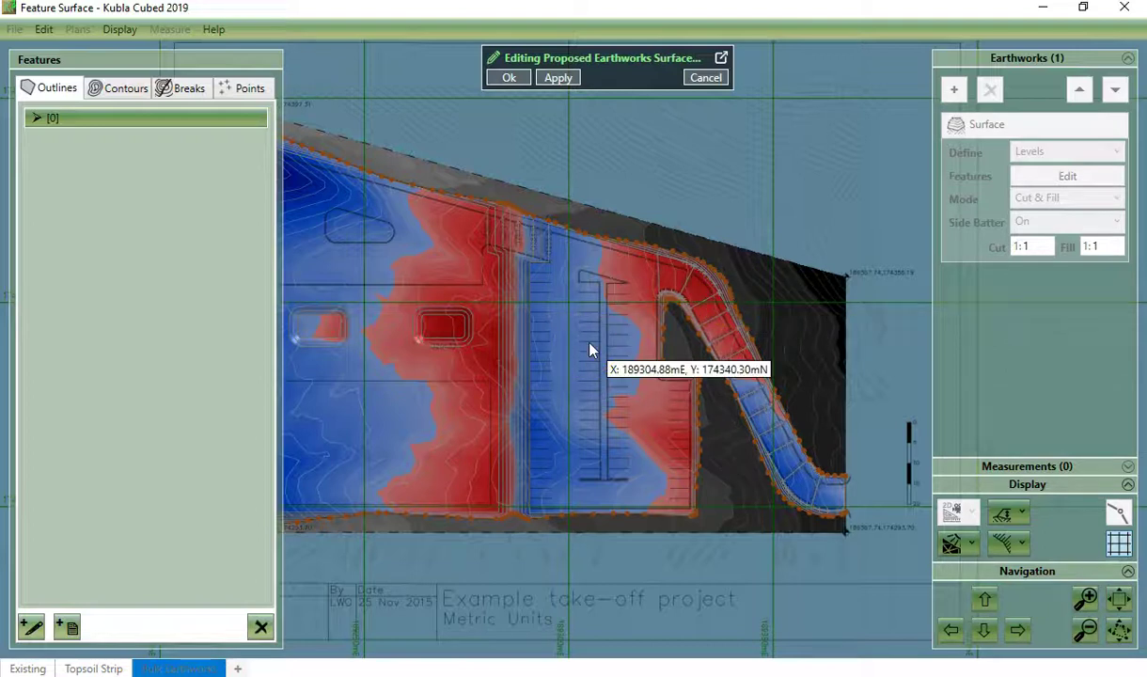
click(418, 282)
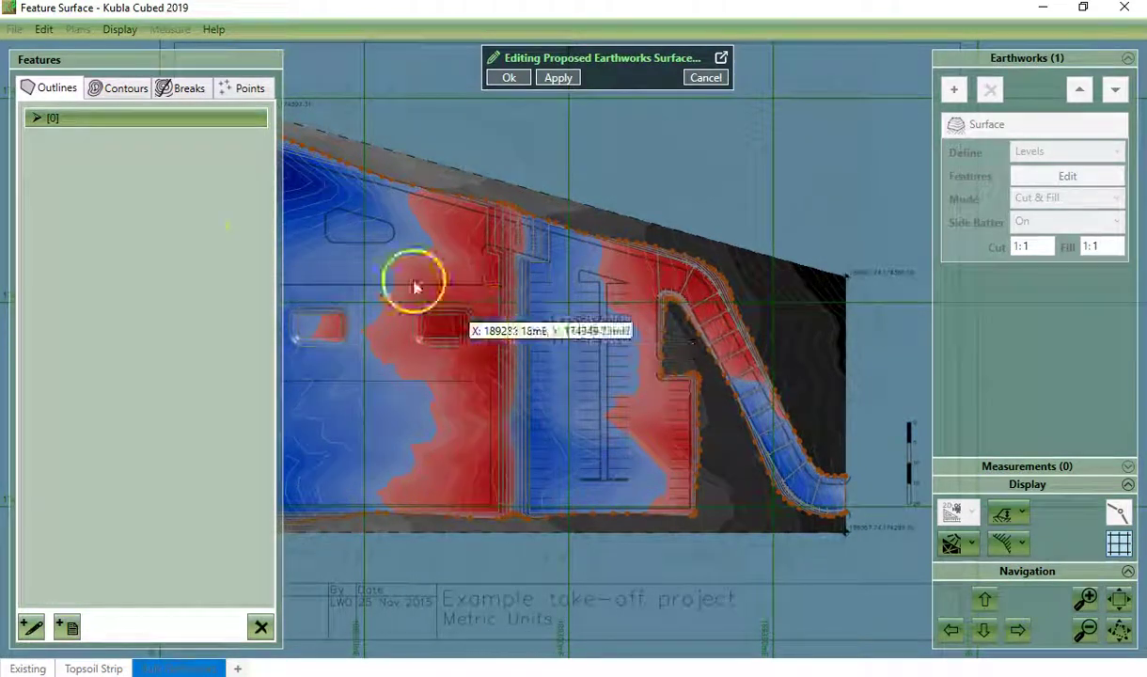
click(59, 148)
click(114, 87)
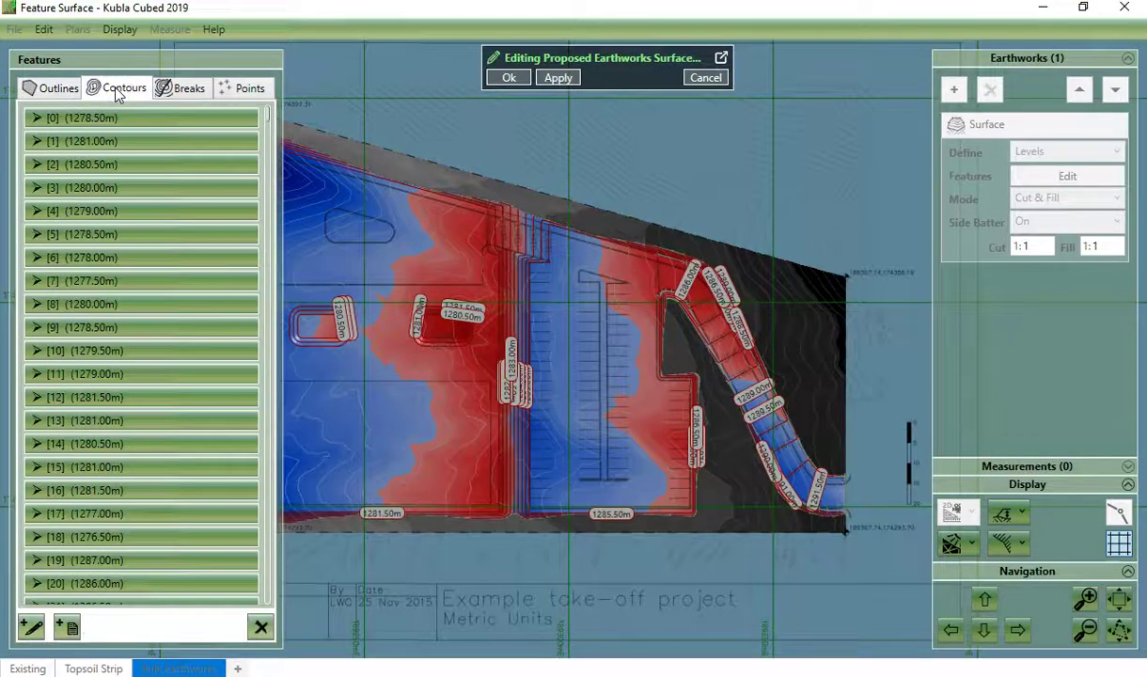
click(179, 89)
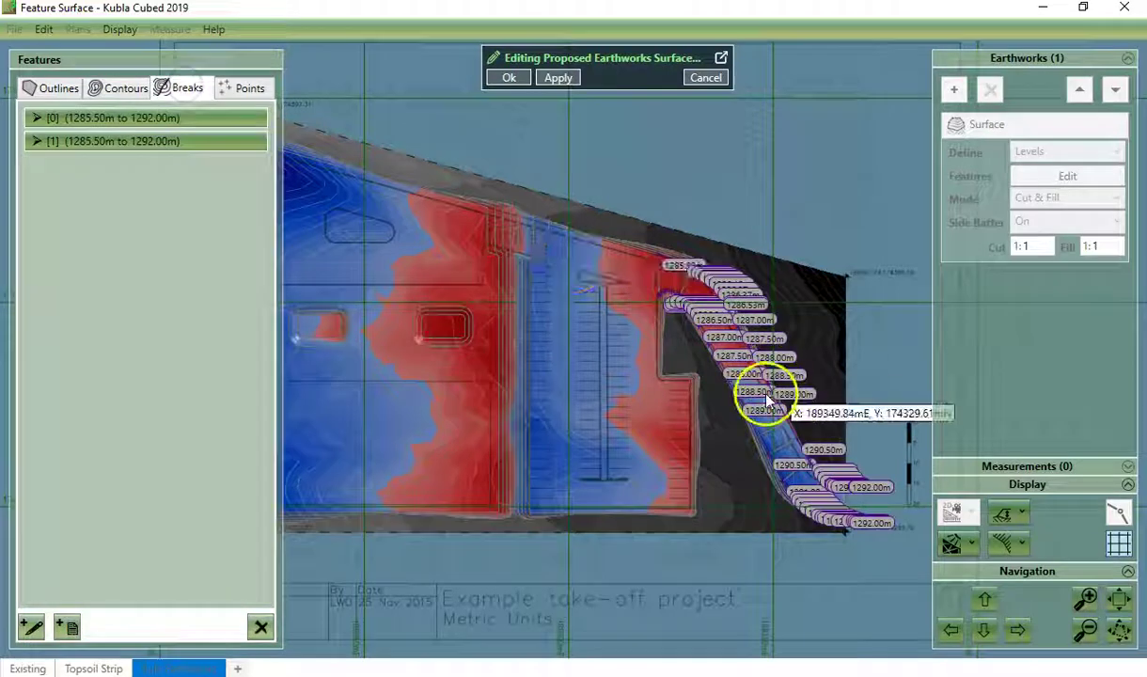
scroll(769, 390, up, 3)
scroll(760, 407, up, 3)
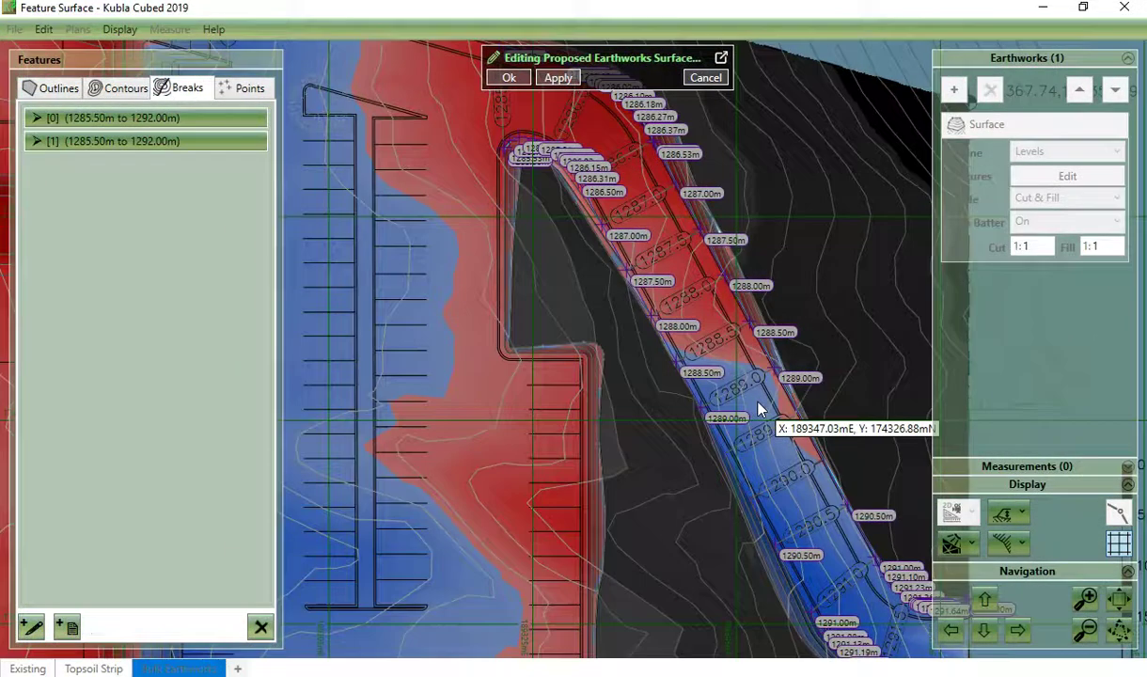
click(705, 80)
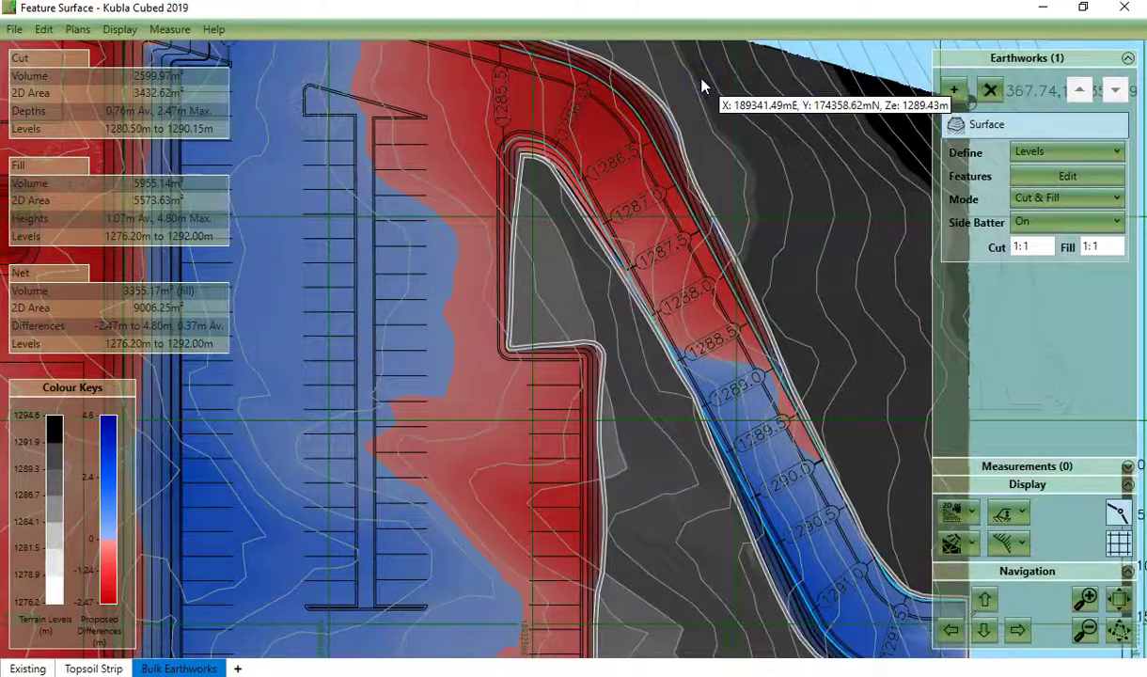
Step: Zoom out to the whole surface and bring up the Display panel's view-mode choices
scroll(545, 384, down, 2)
scroll(550, 388, down, 1)
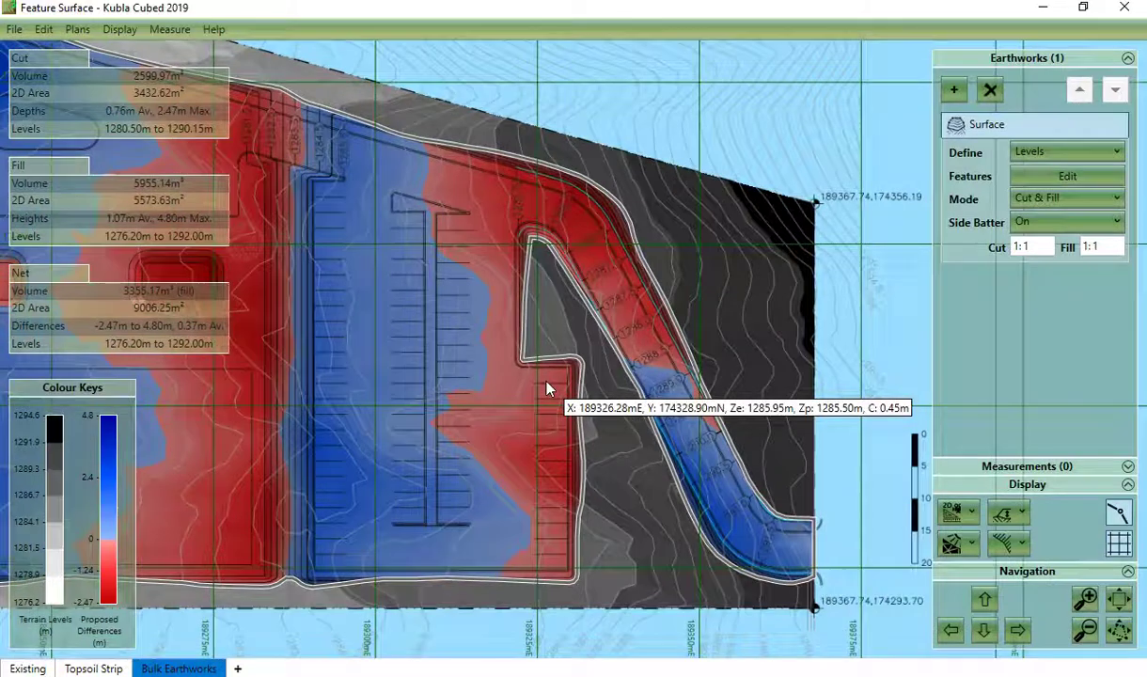
scroll(550, 388, down, 1)
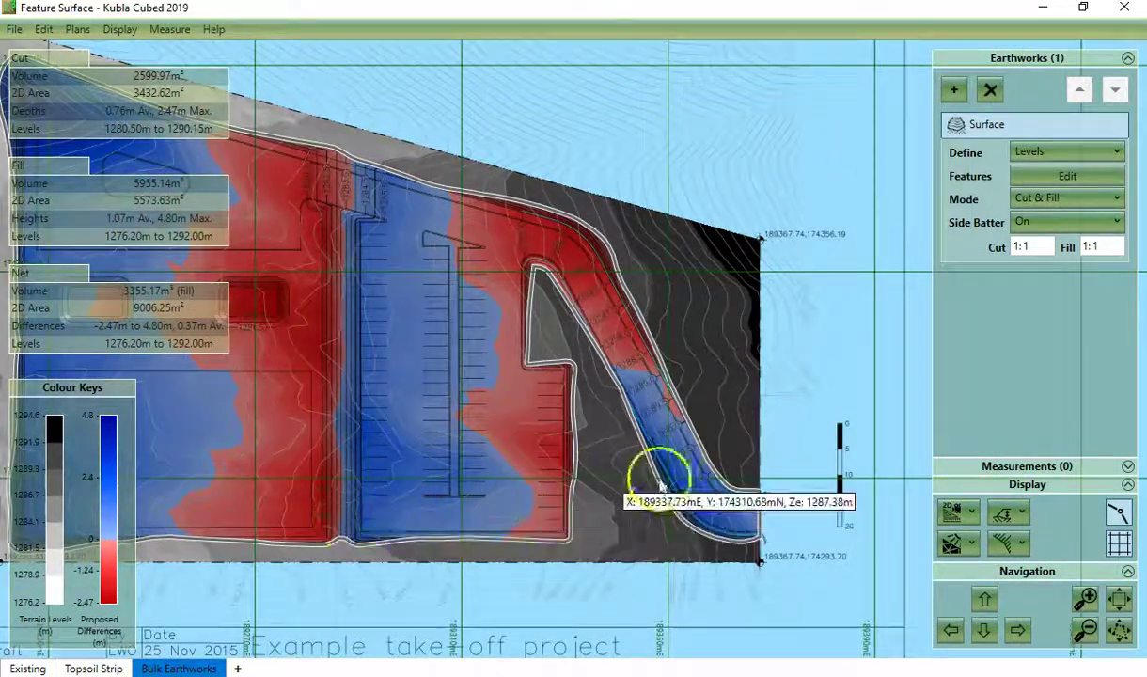
click(960, 513)
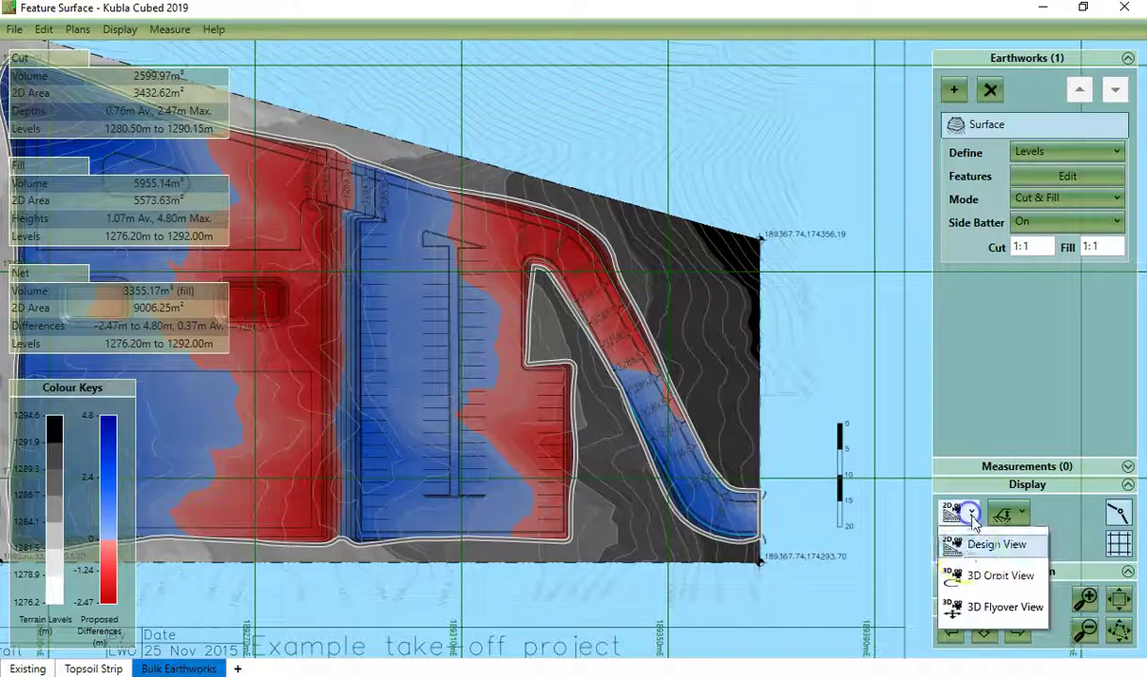
click(967, 576)
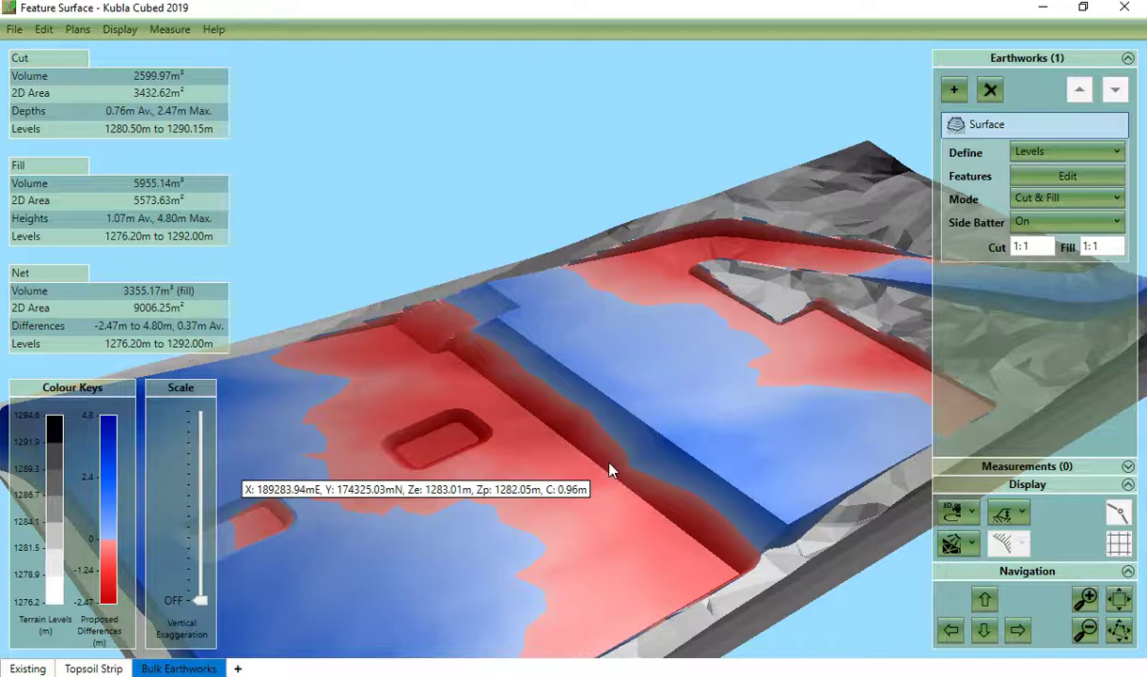
double_click(620, 456)
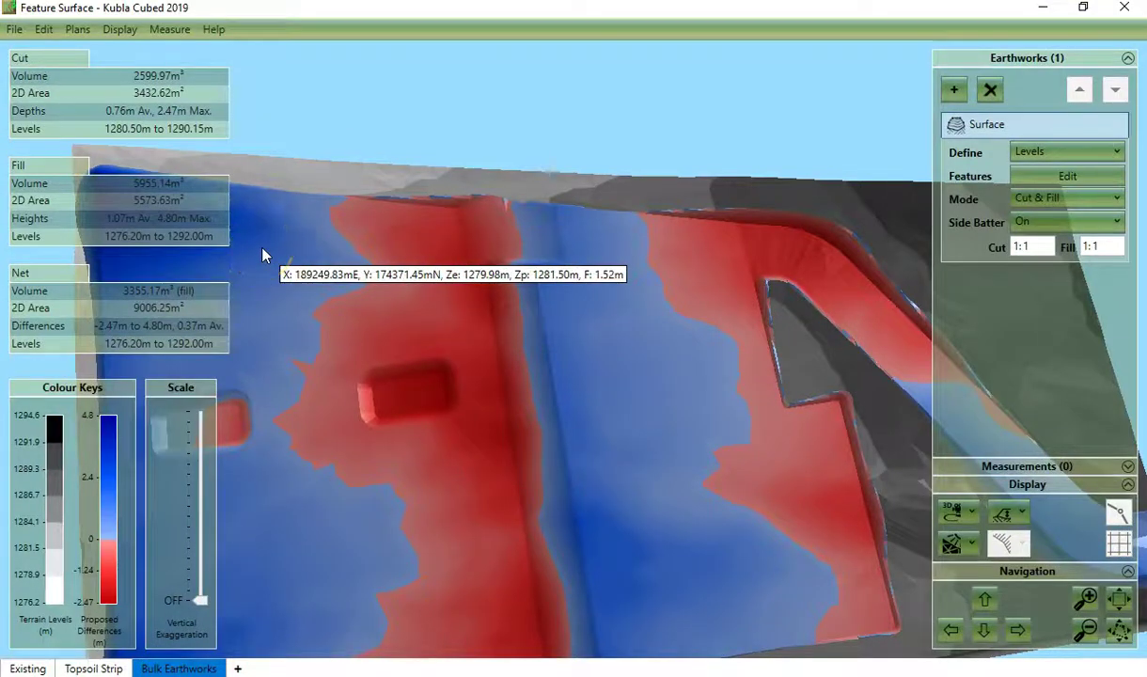
mouse_move(263, 256)
mouse_down()
mouse_move(297, 278)
mouse_move(482, 267)
mouse_move(487, 397)
mouse_up()
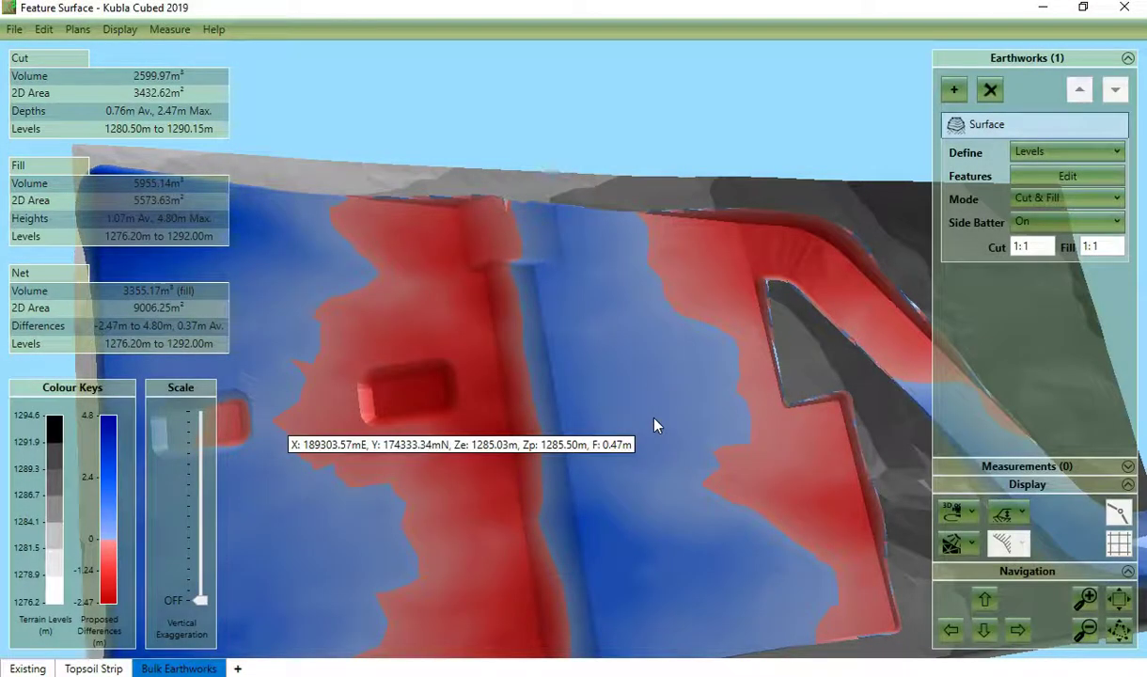
click(656, 402)
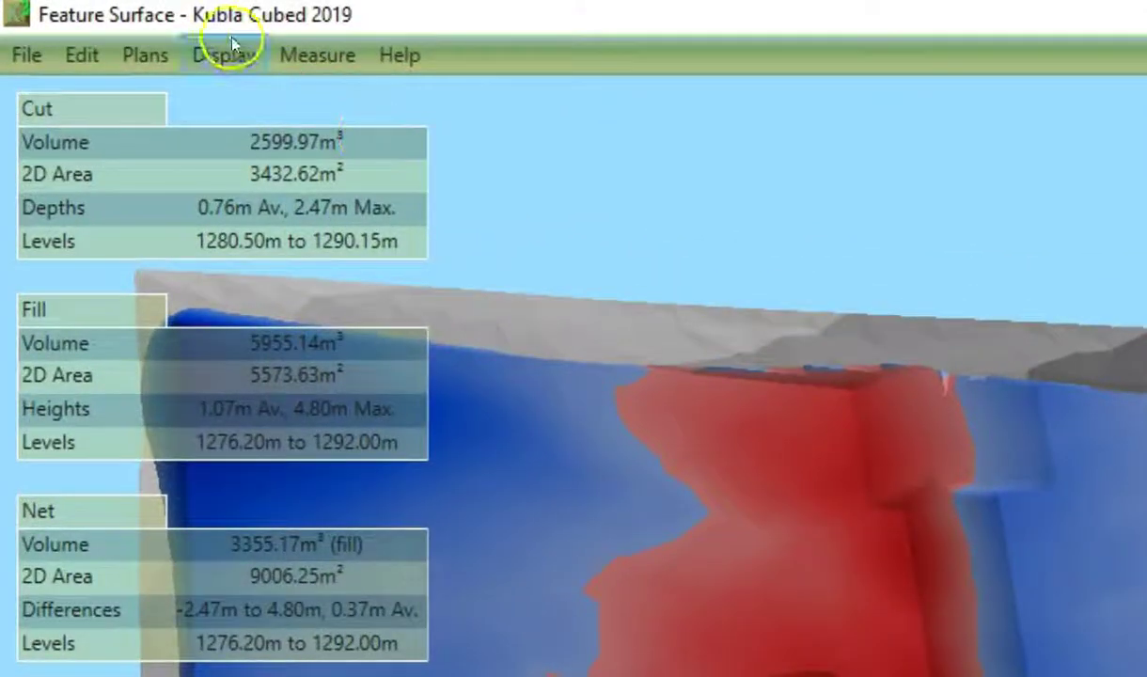
Step: Turn on Cut\Fill under Measure > Cursor so the hover readout shows cut/fill depth
click(297, 52)
mouse_move(389, 187)
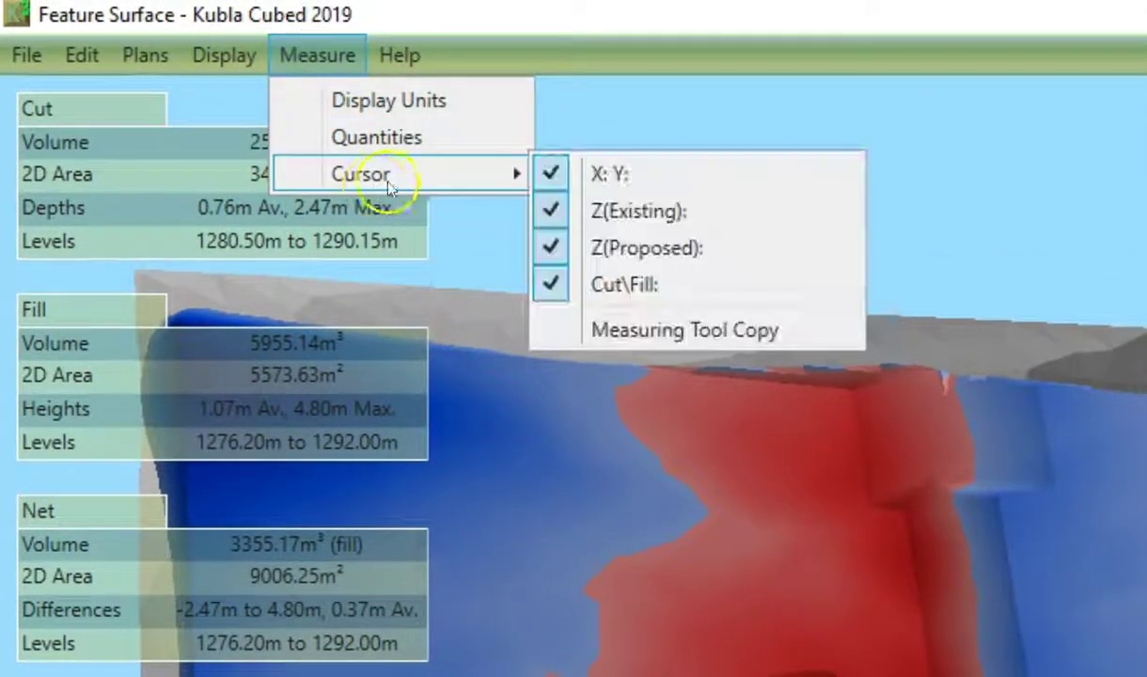
click(685, 297)
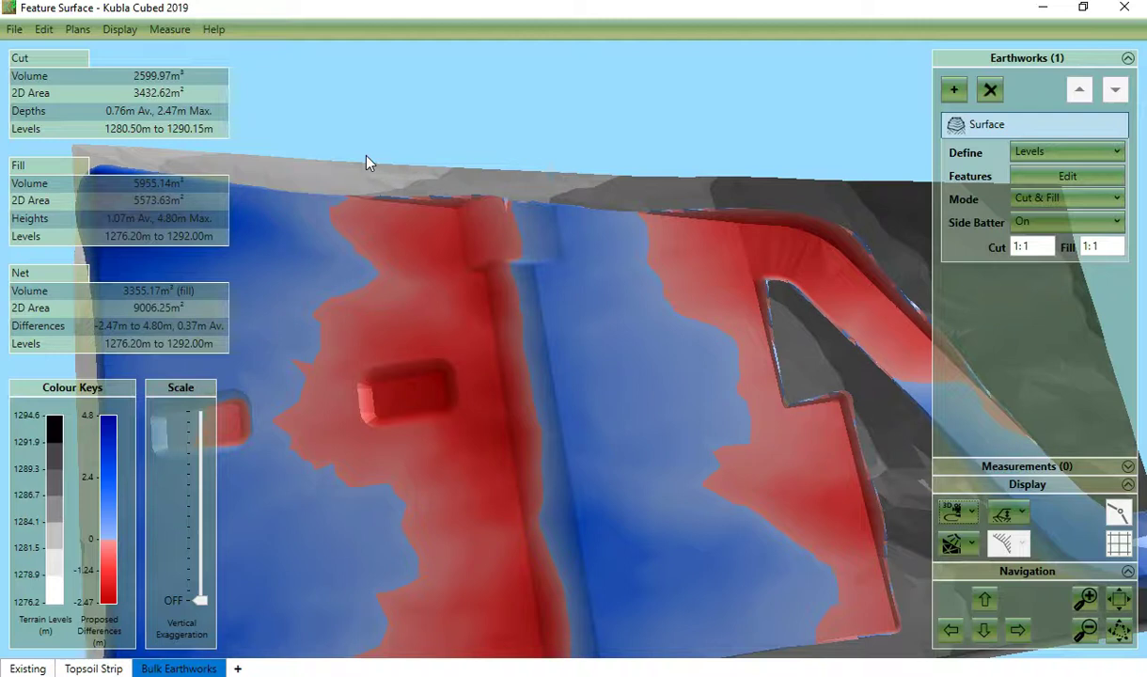
Step: Delete the Surface earthwork and switch the view mode to Design View
click(990, 89)
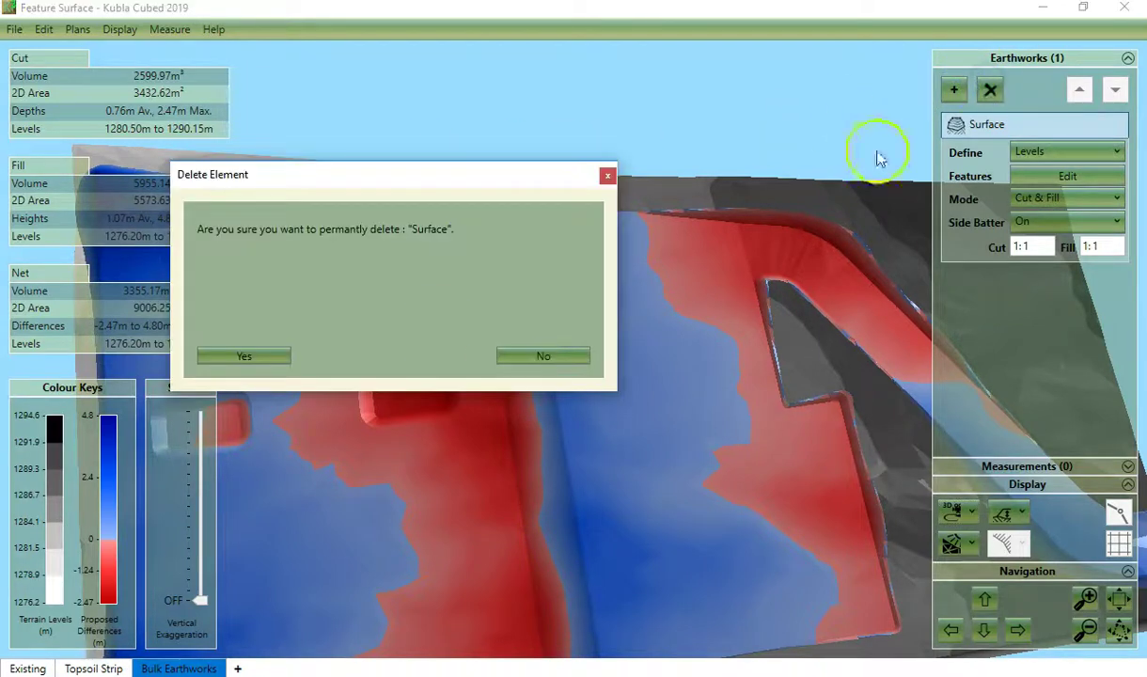
click(244, 357)
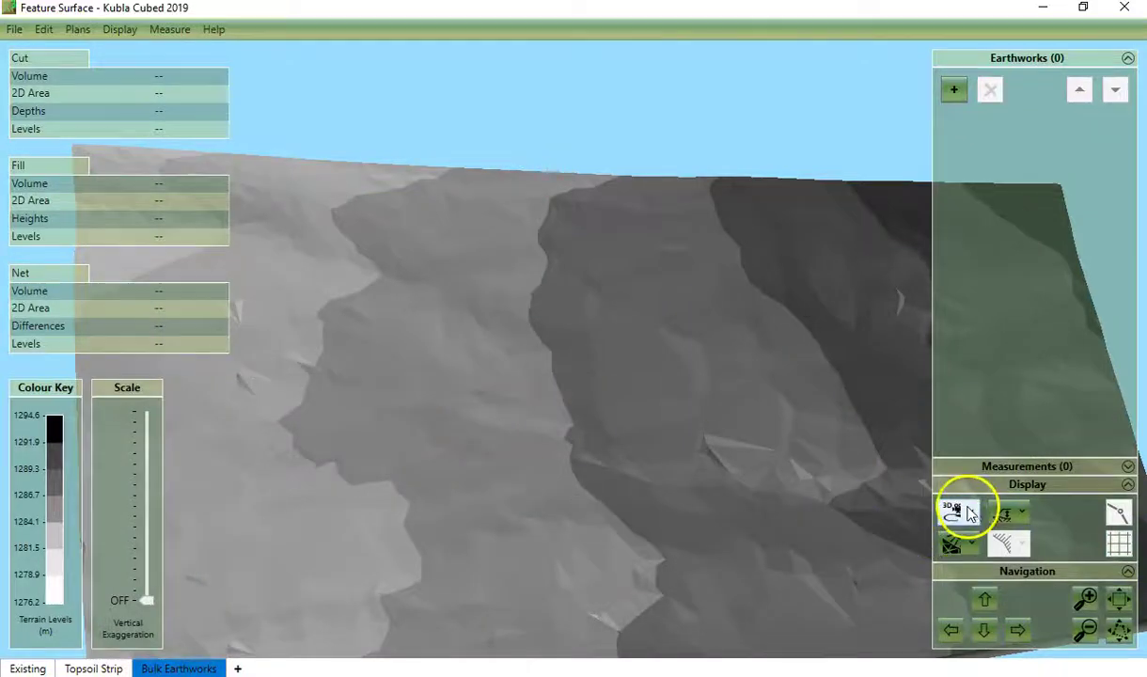
click(970, 513)
click(992, 544)
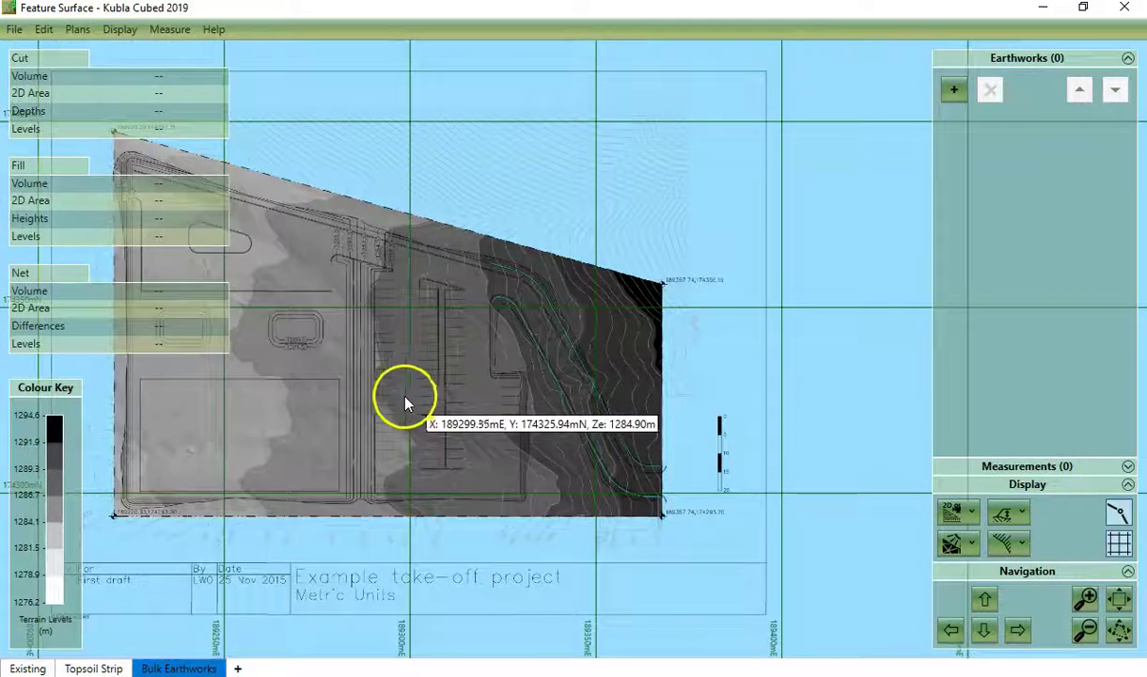
Step: Pan the site plan right so the whole plan and title block sit centred
mouse_move(406, 402)
mouse_down()
mouse_move(589, 400)
mouse_move(562, 401)
mouse_up()
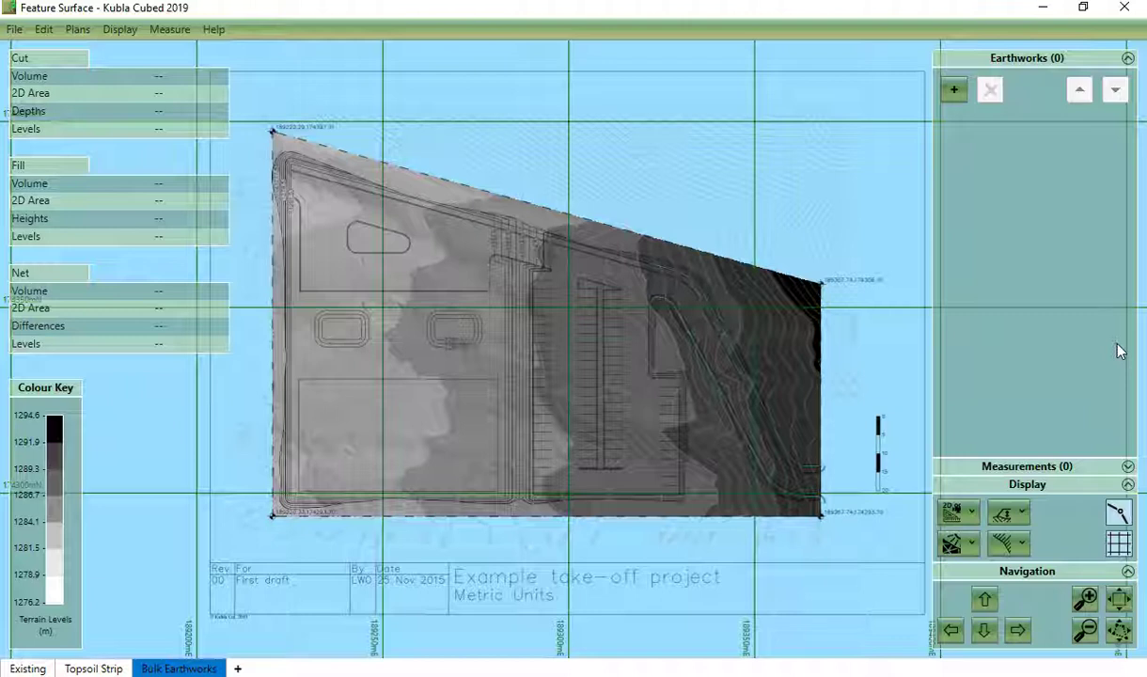
Step: Draw Platform 1 as a four-corner outline over the left building area
click(957, 90)
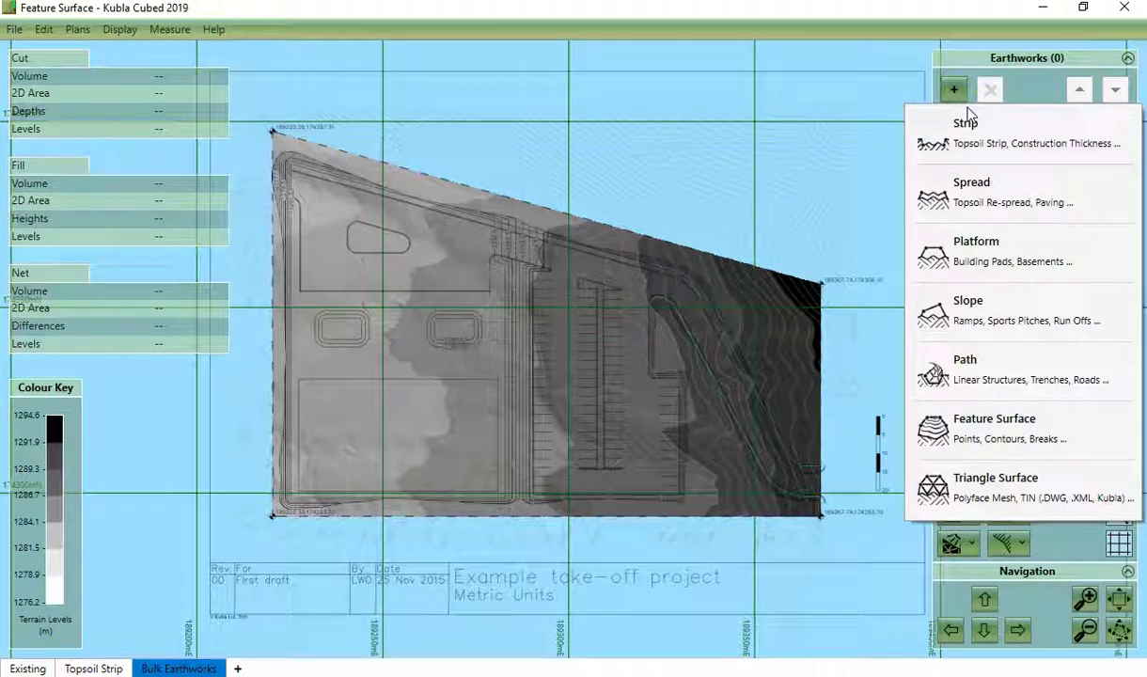
click(966, 249)
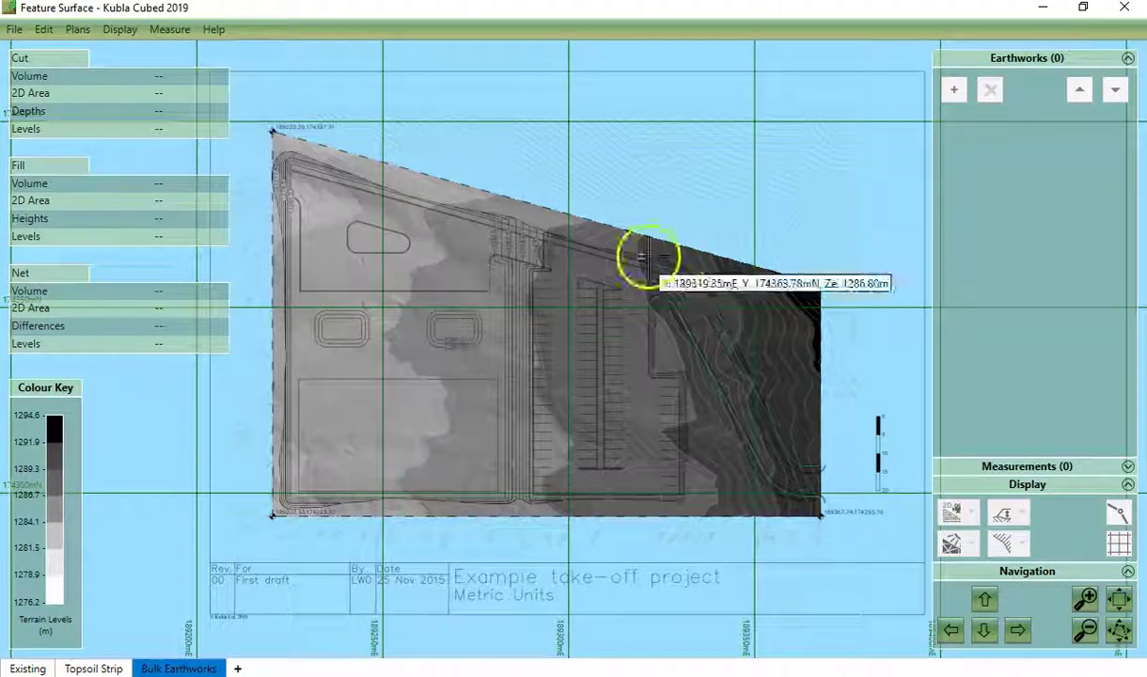
scroll(292, 496, up, 2)
click(289, 496)
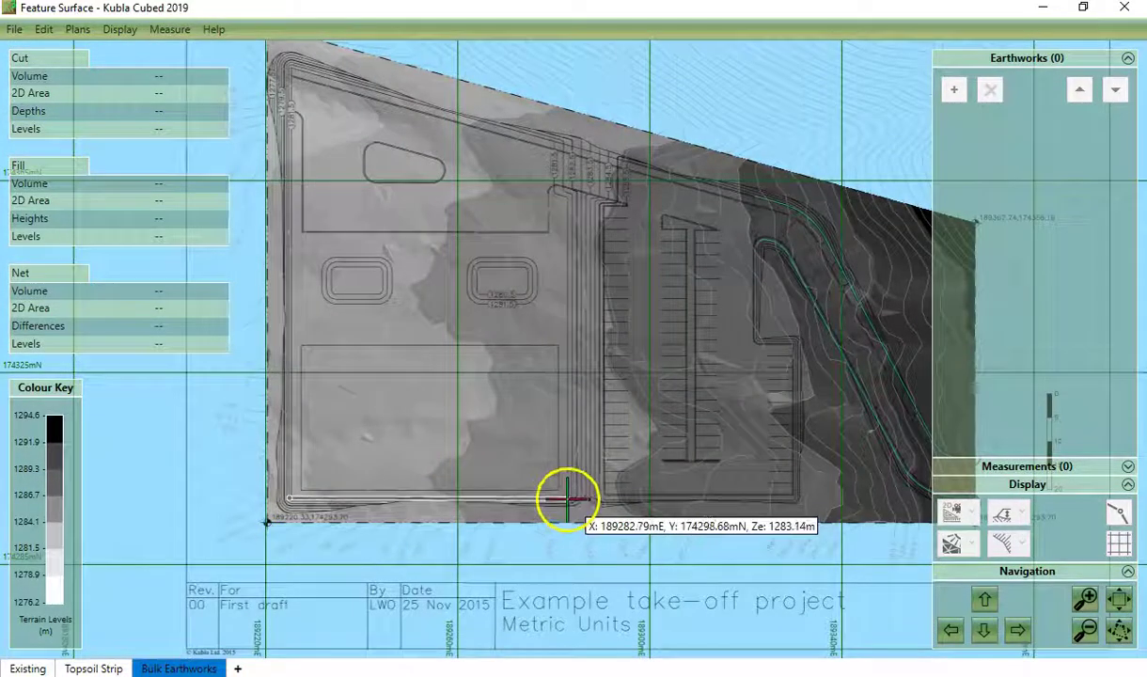
click(567, 498)
click(566, 152)
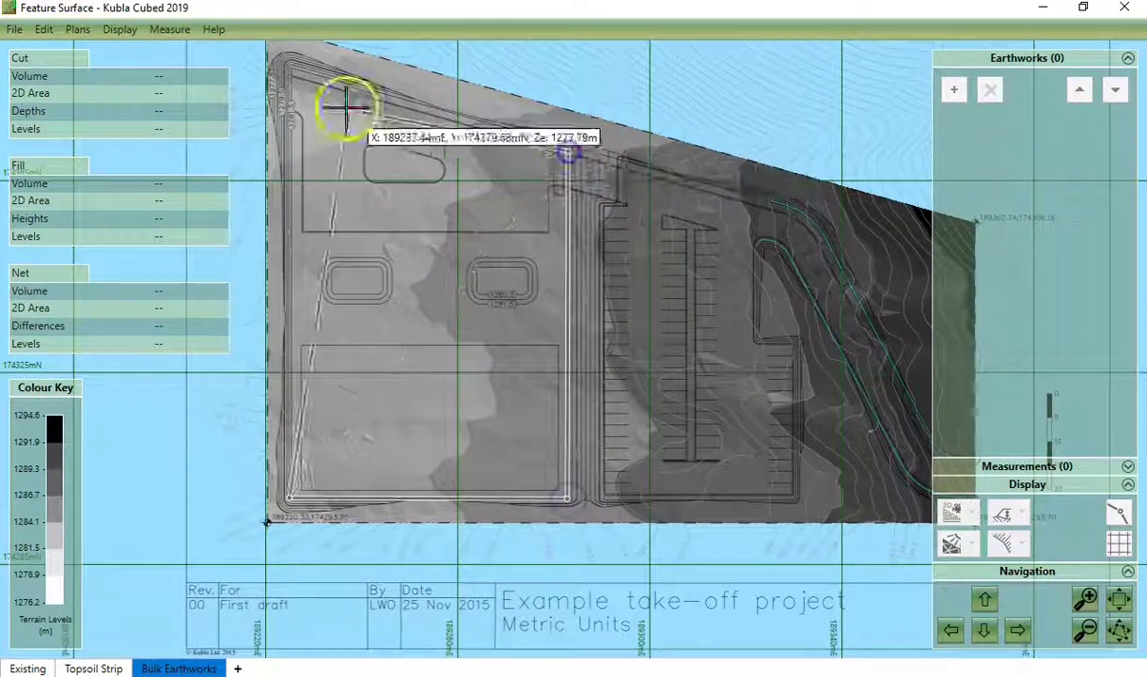
click(289, 78)
click(292, 498)
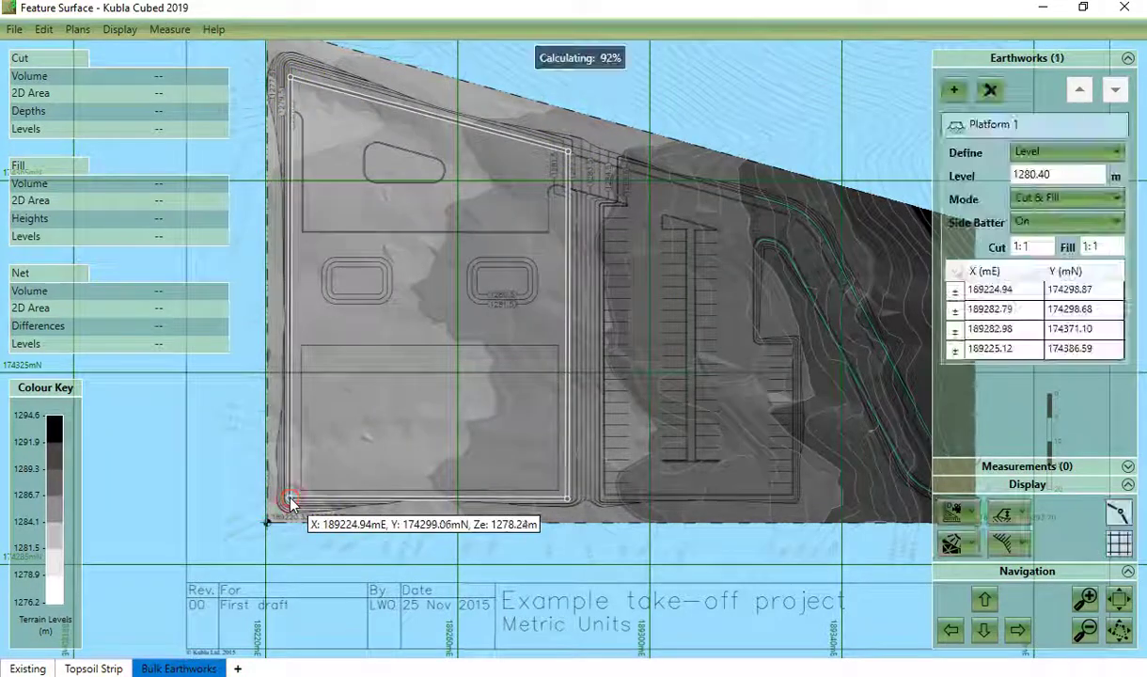
Step: Set Platform 1's level to 1281.5 m
double_click(1060, 174)
click(1060, 175)
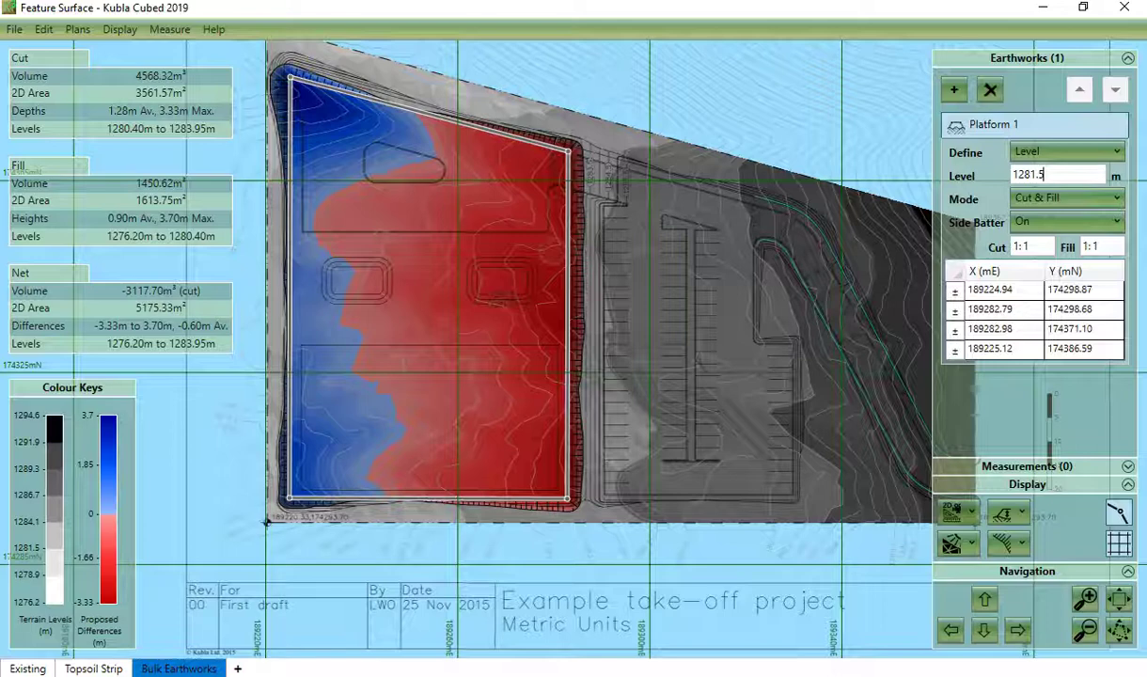
key(Tab)
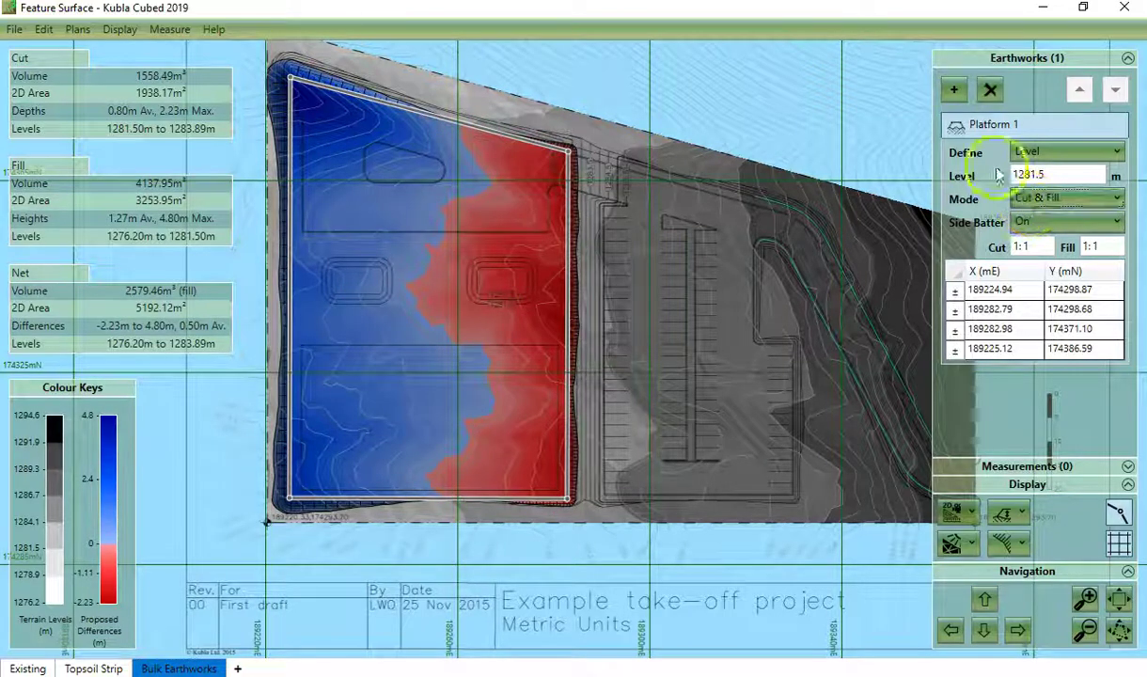
click(954, 92)
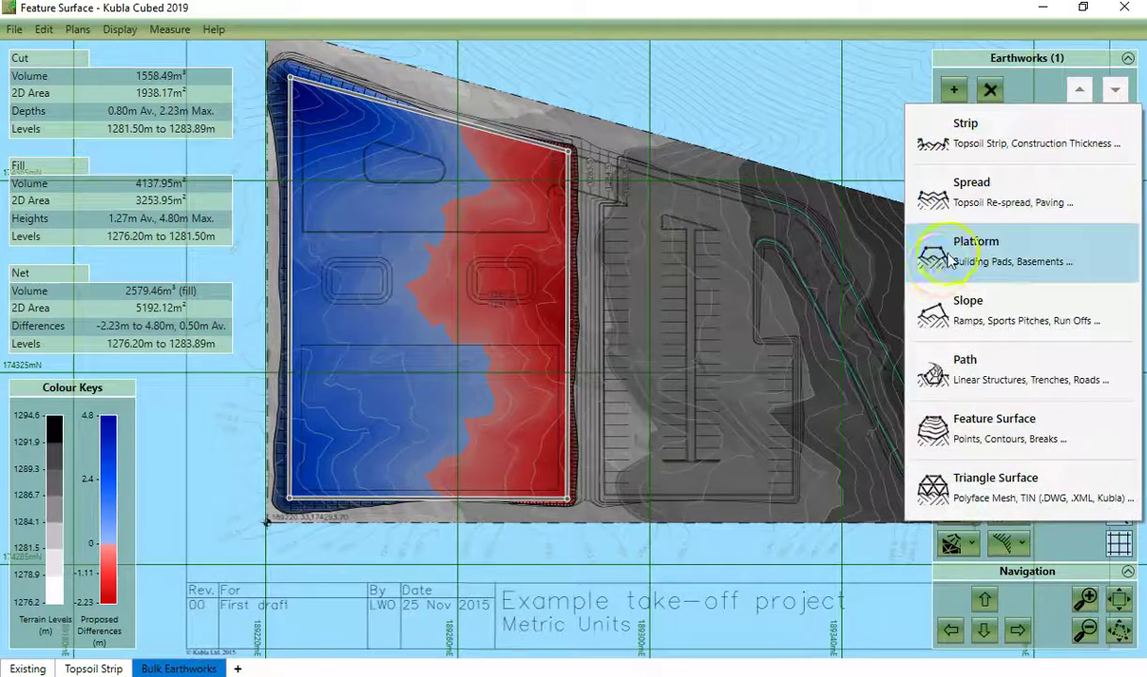
Step: Draw Platform 2 as a six-corner notched outline over the right building area
click(948, 240)
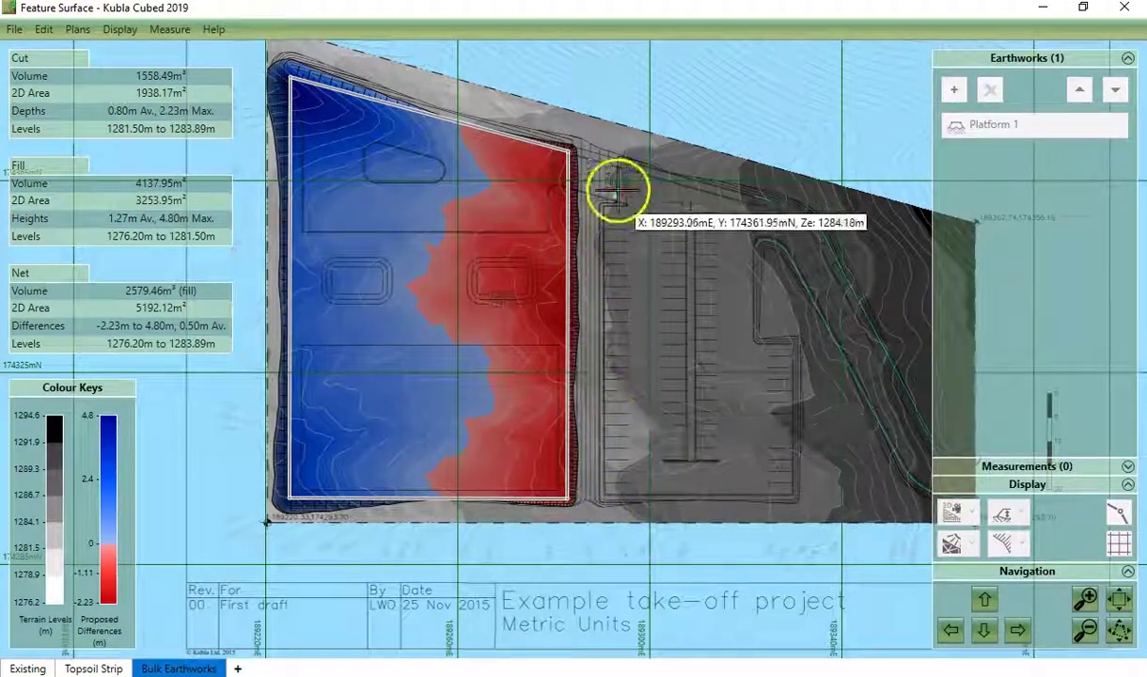
click(602, 500)
click(795, 499)
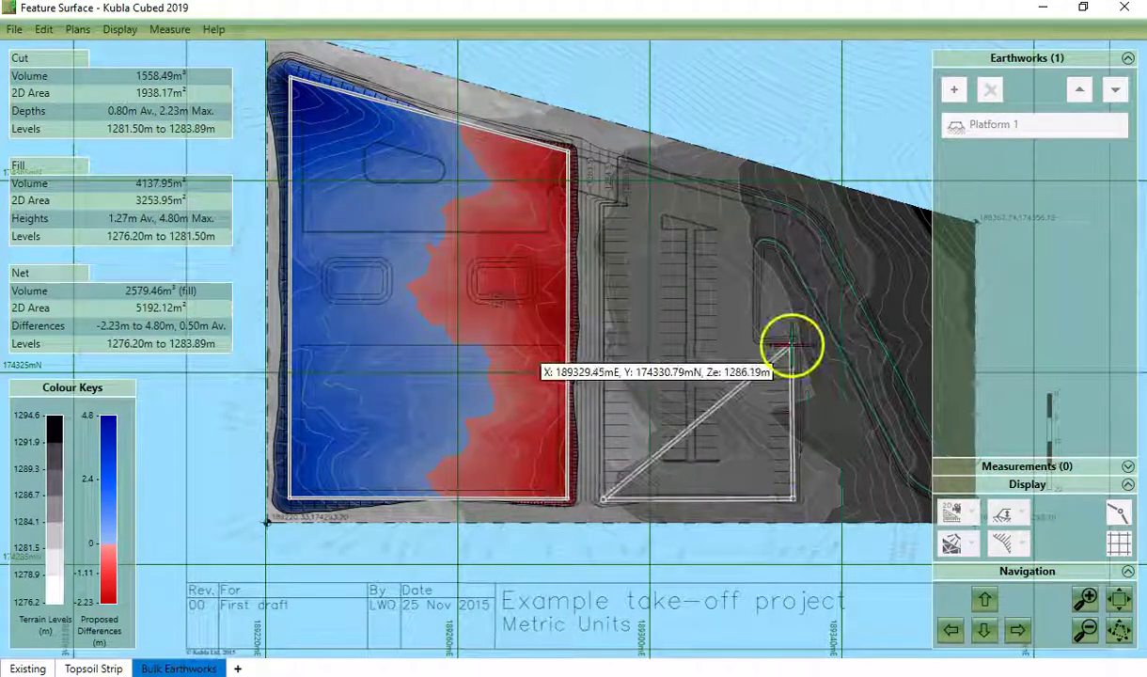
click(795, 348)
click(755, 344)
click(755, 200)
double_click(600, 155)
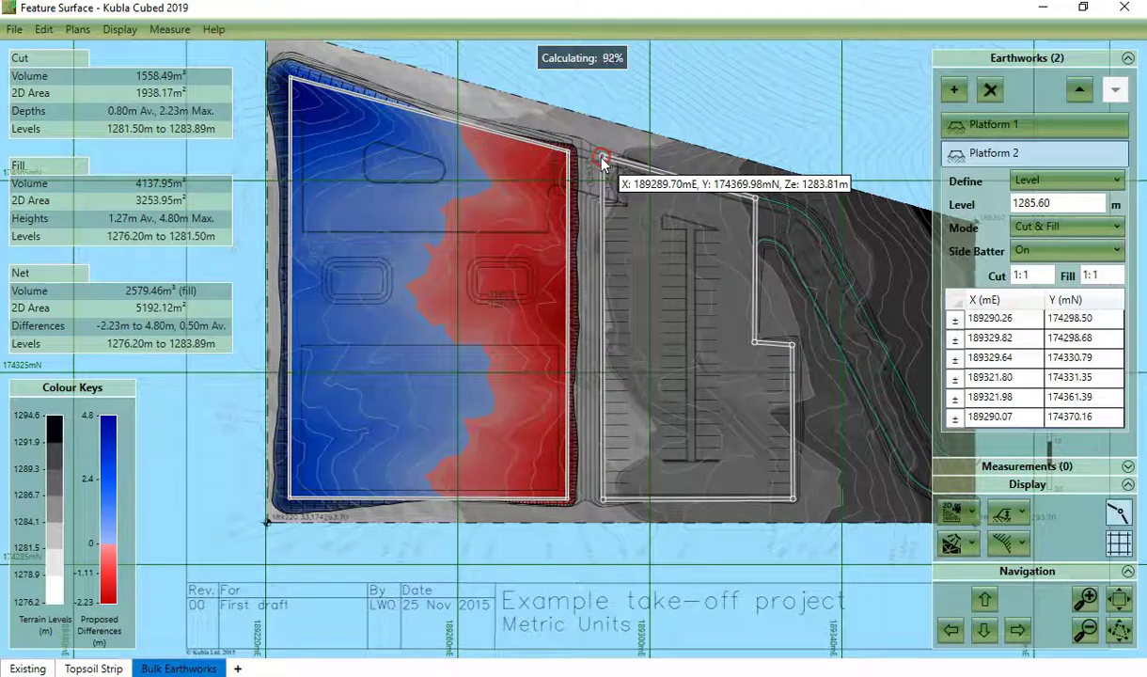
Step: Set Platform 2's level to 1285.50 m and check the Edit > Snap Points options
click(1051, 199)
double_click(1055, 199)
click(1057, 201)
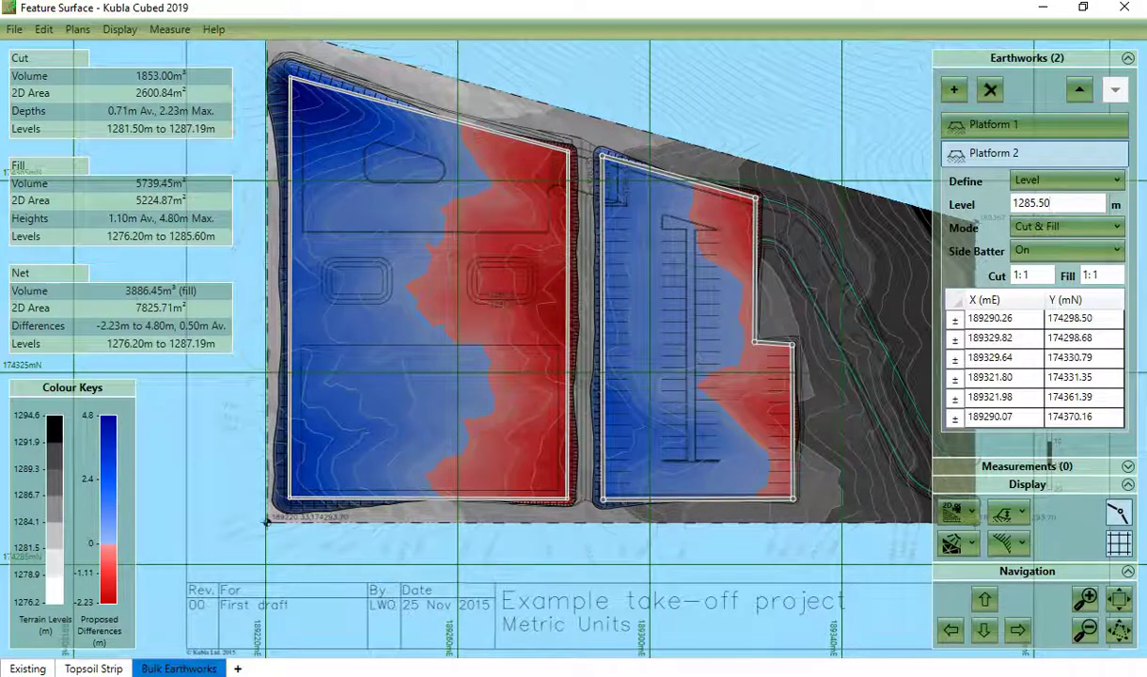
key(Tab)
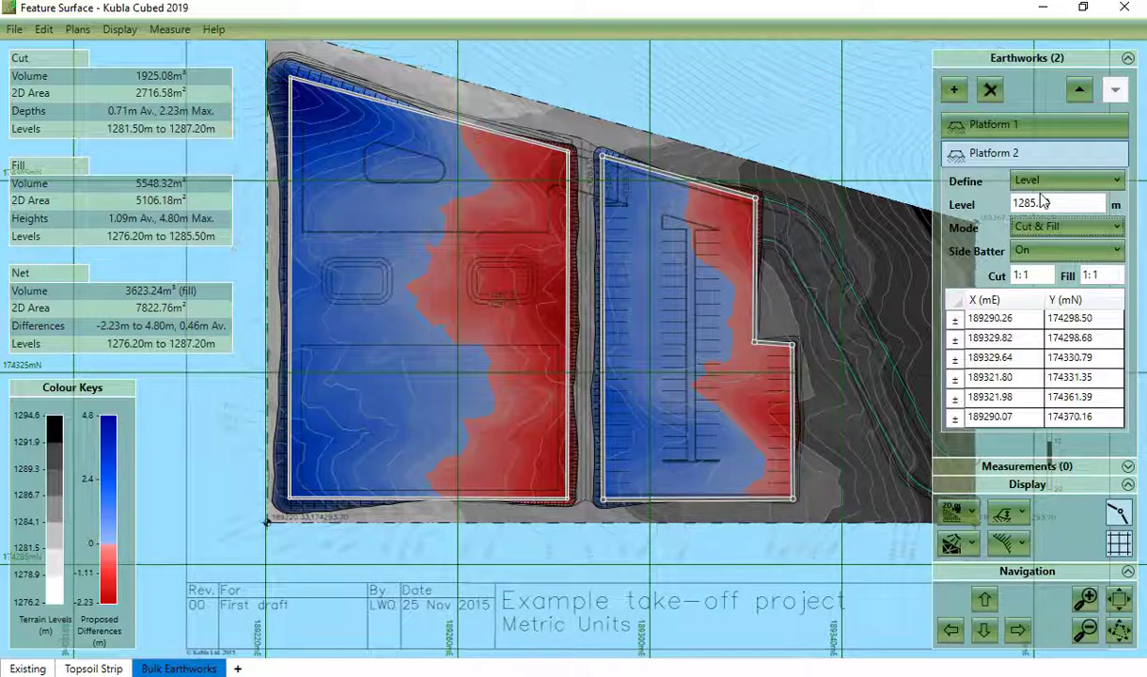
click(42, 31)
mouse_move(159, 117)
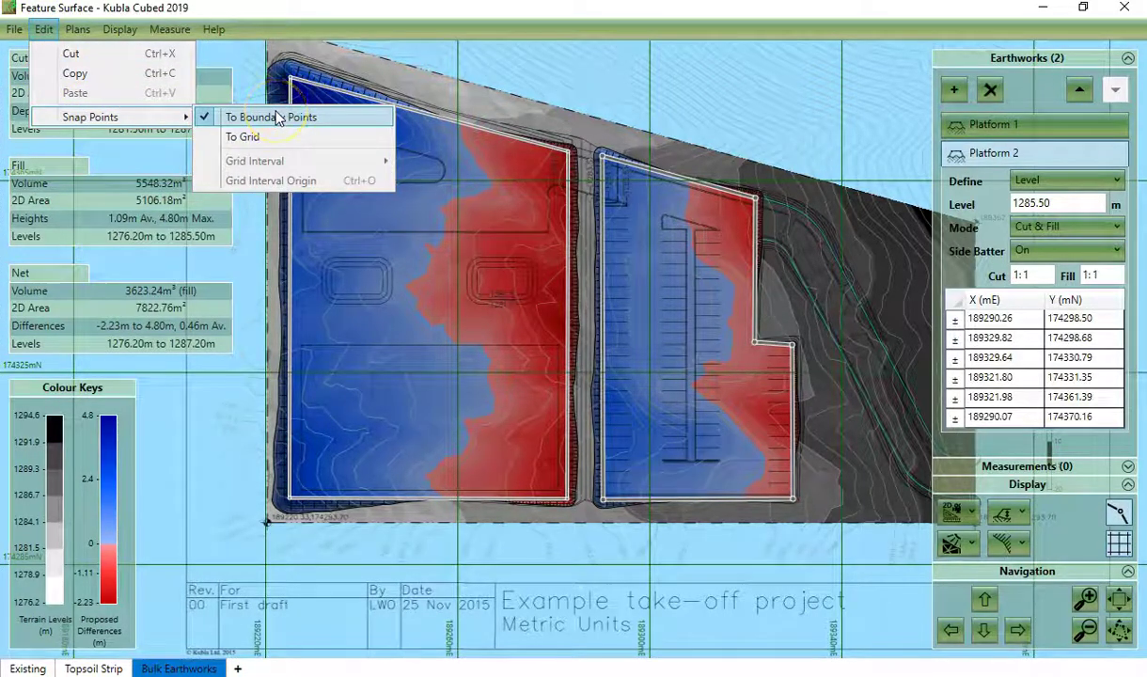
Step: Add Slope 1 as a three-point ramp across the gap between Platform 1 and Platform 2
click(956, 90)
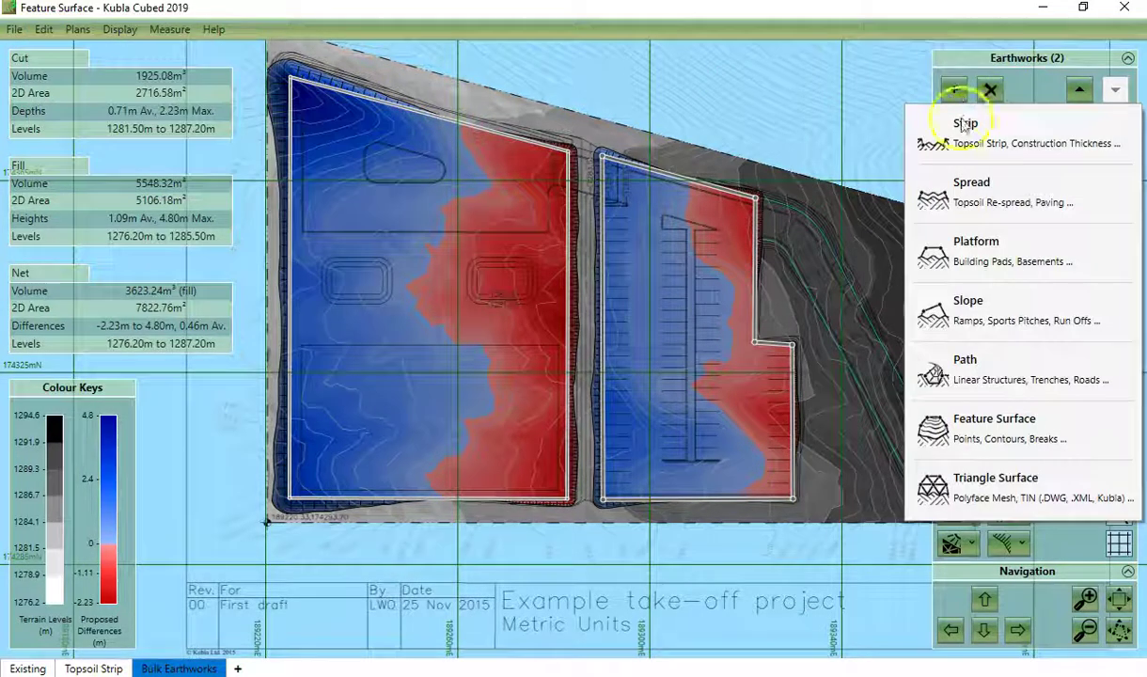
click(984, 311)
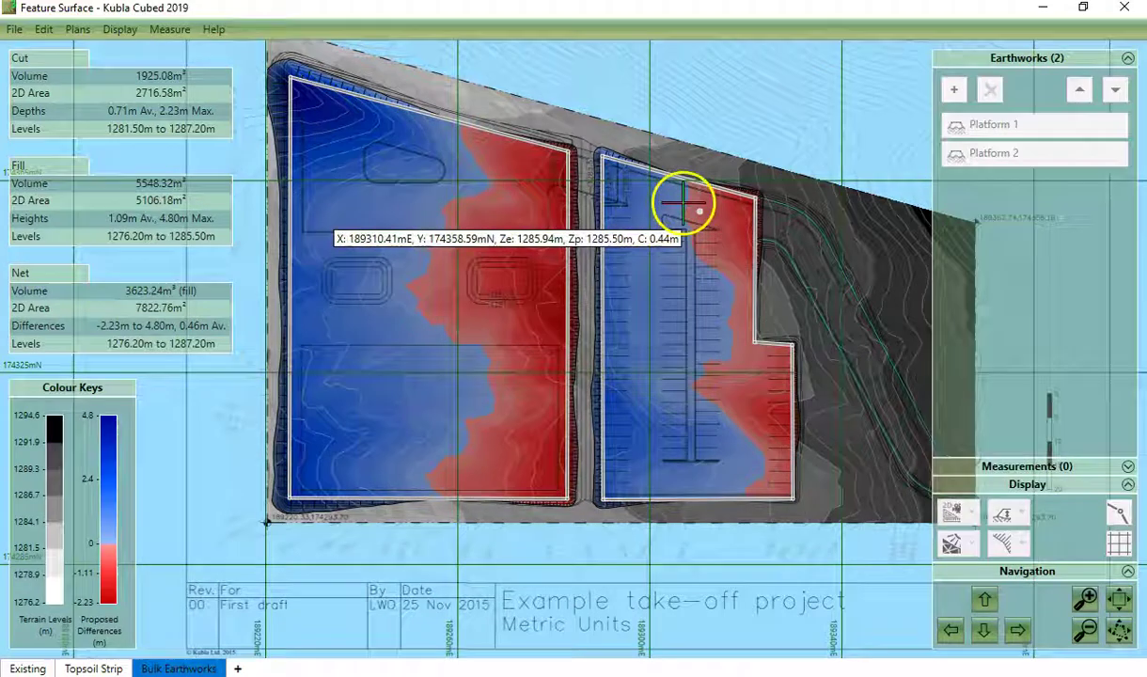
click(601, 151)
click(568, 152)
click(562, 496)
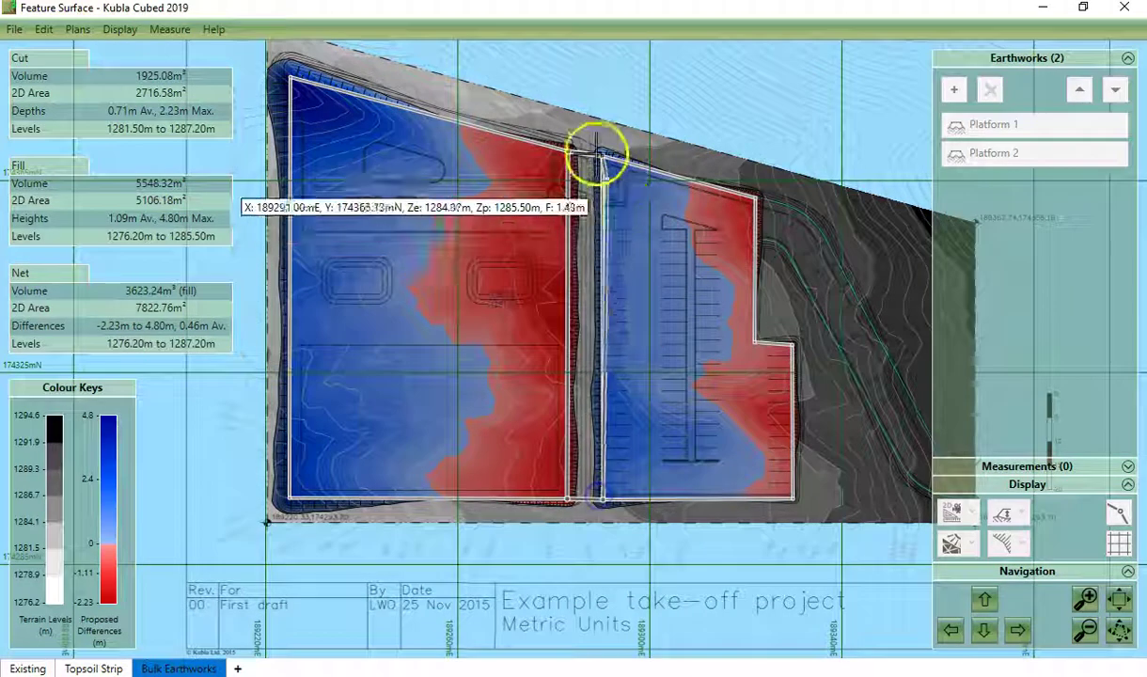
click(599, 158)
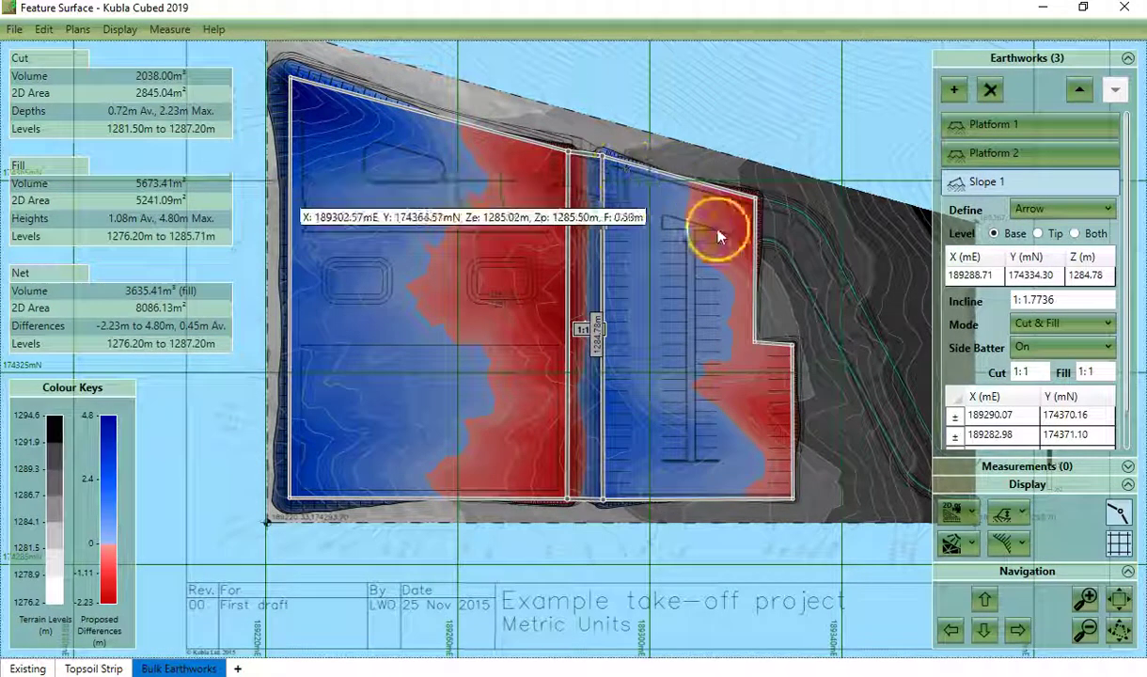
right_drag(792, 317, 653, 302)
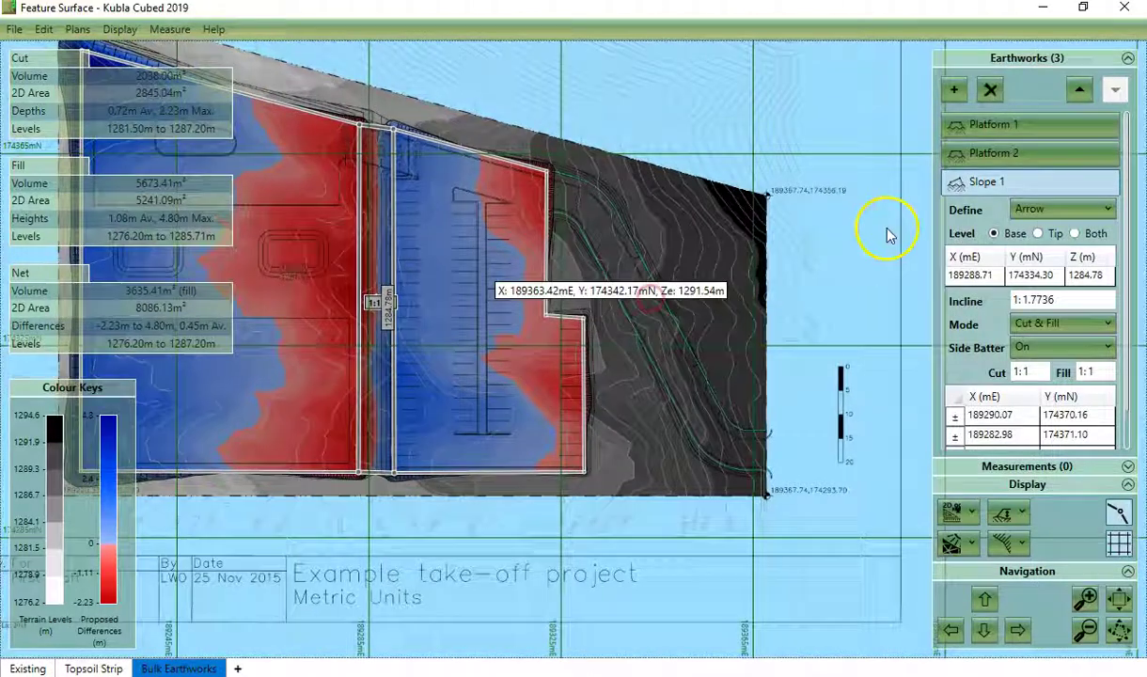
Step: Start Path 1 and trace the road centreline down from the platform corner
click(954, 91)
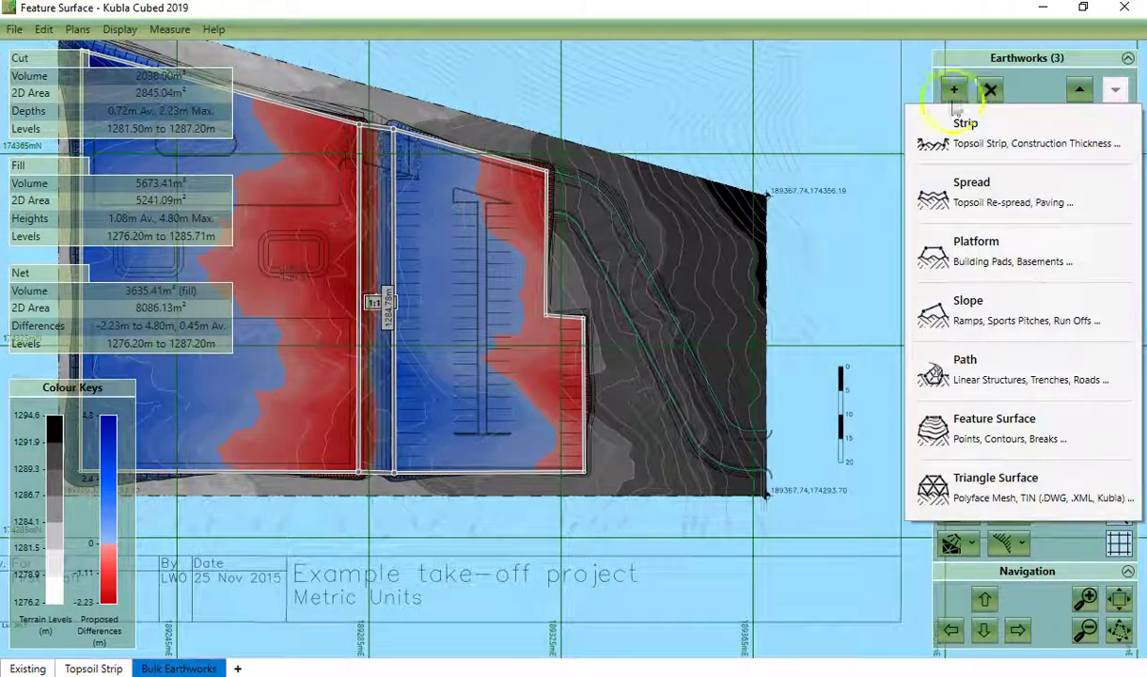
scroll(563, 216, up, 5)
scroll(498, 118, up, 3)
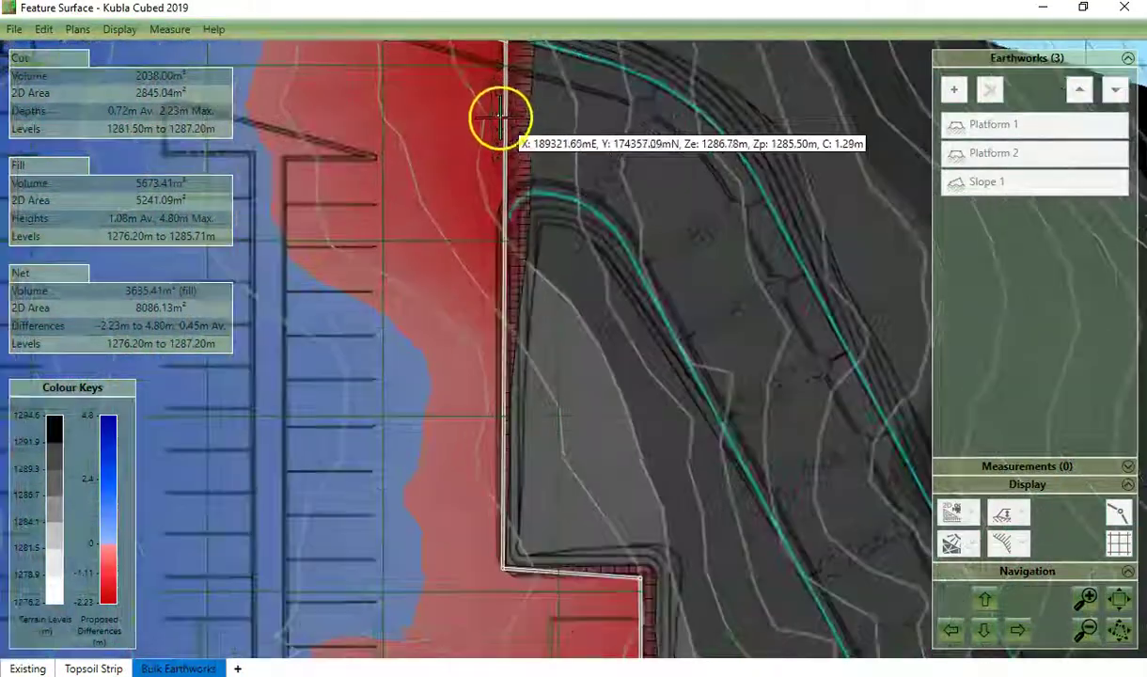
click(624, 142)
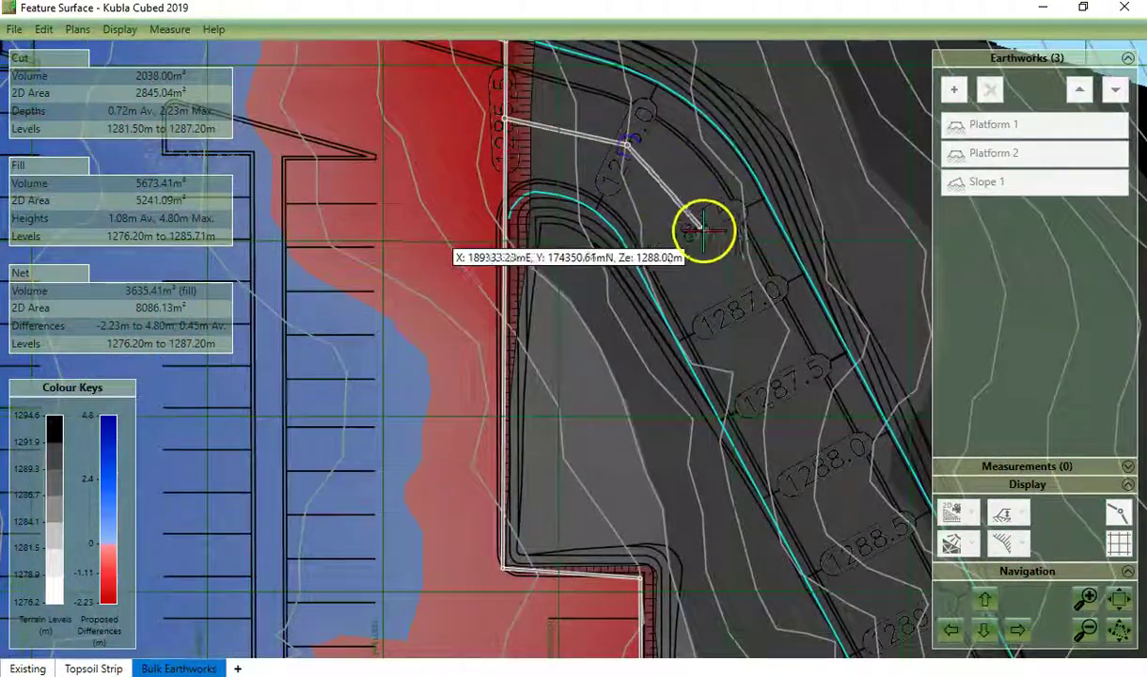
click(701, 228)
key(Down)
key(Right)
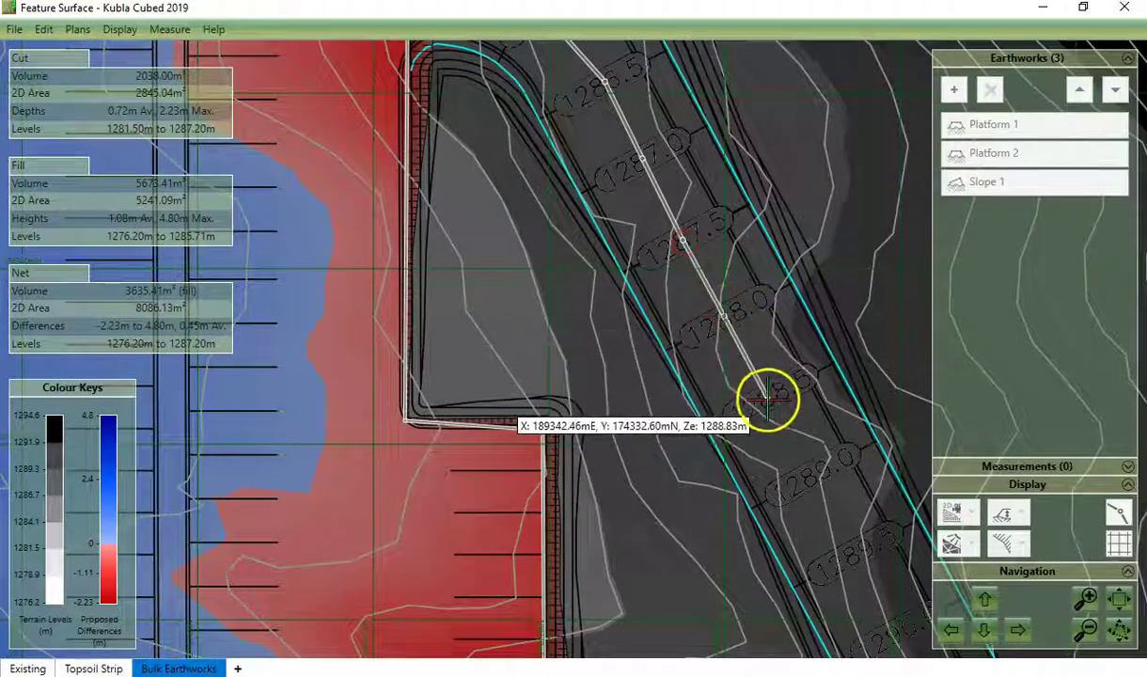
key(Down)
key(Right)
click(729, 308)
click(768, 390)
Step: Continue Path 1 around the road's curve and finish it at the site edge
key(Down)
key(Right)
click(696, 293)
click(743, 373)
click(795, 478)
key(Down)
key(Right)
key(Down)
key(Right)
click(701, 393)
click(845, 410)
right_click(828, 411)
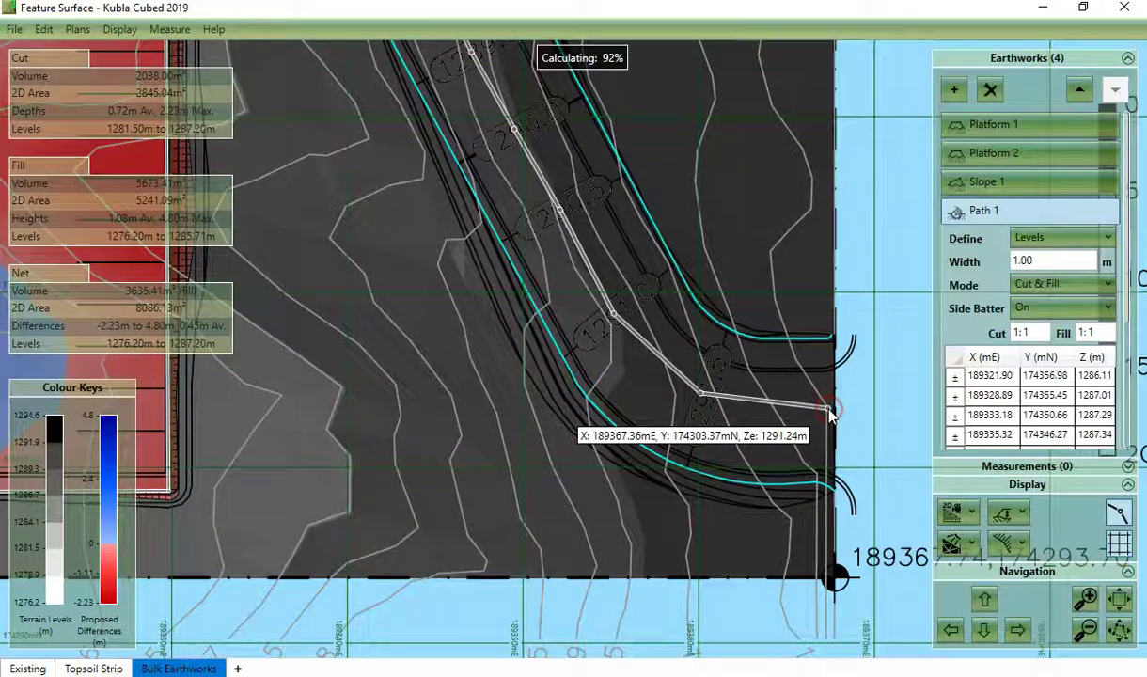
Step: Tilt the plan into a perspective view to inspect the new road path
scroll(639, 250, down, 3)
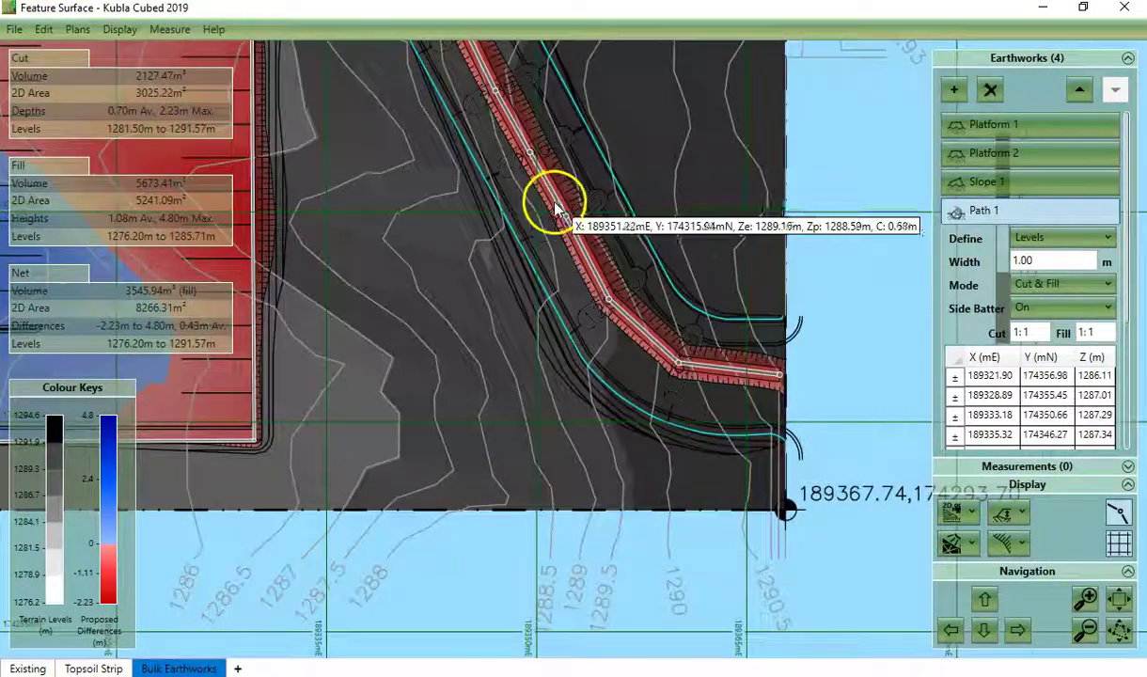
scroll(527, 217, down, 2)
scroll(558, 248, up, 4)
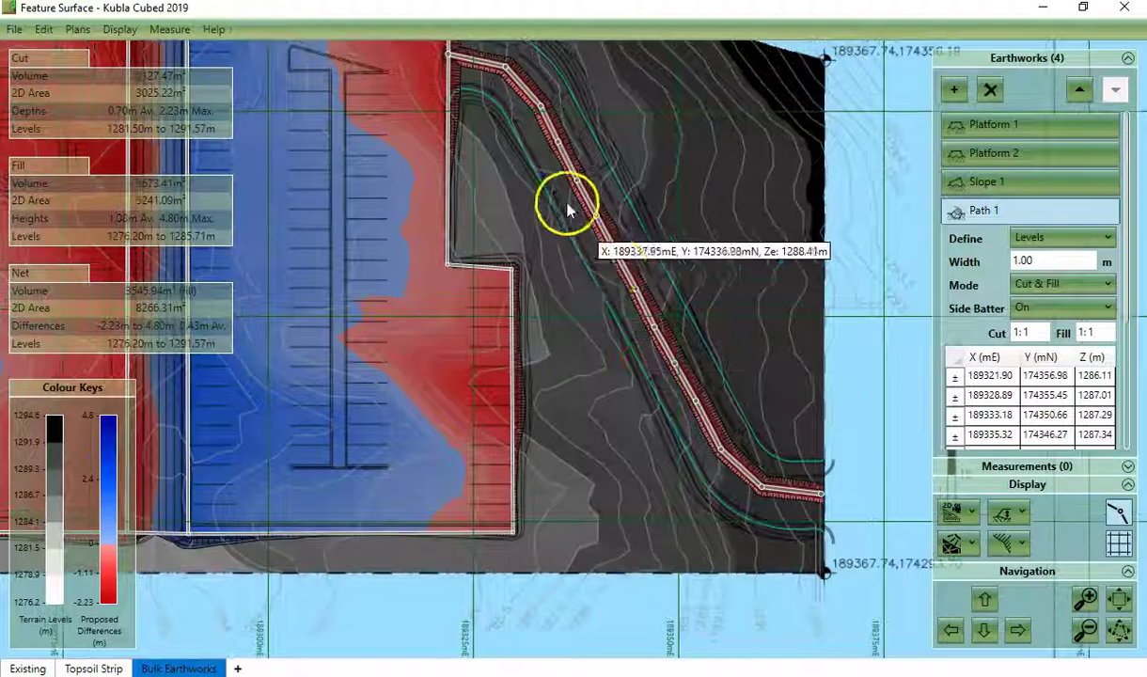
right_drag(635, 296, 669, 379)
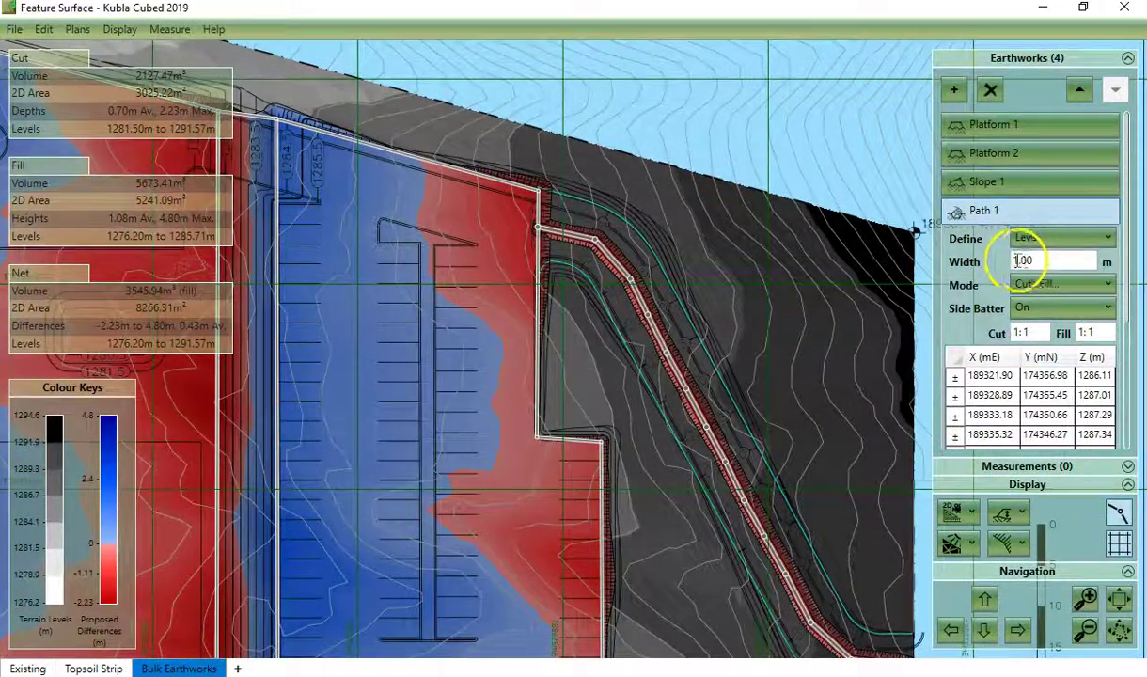
Step: Change Path 1's width from 1.00 m to 8.5 m in its properties
drag(1040, 259, 1005, 271)
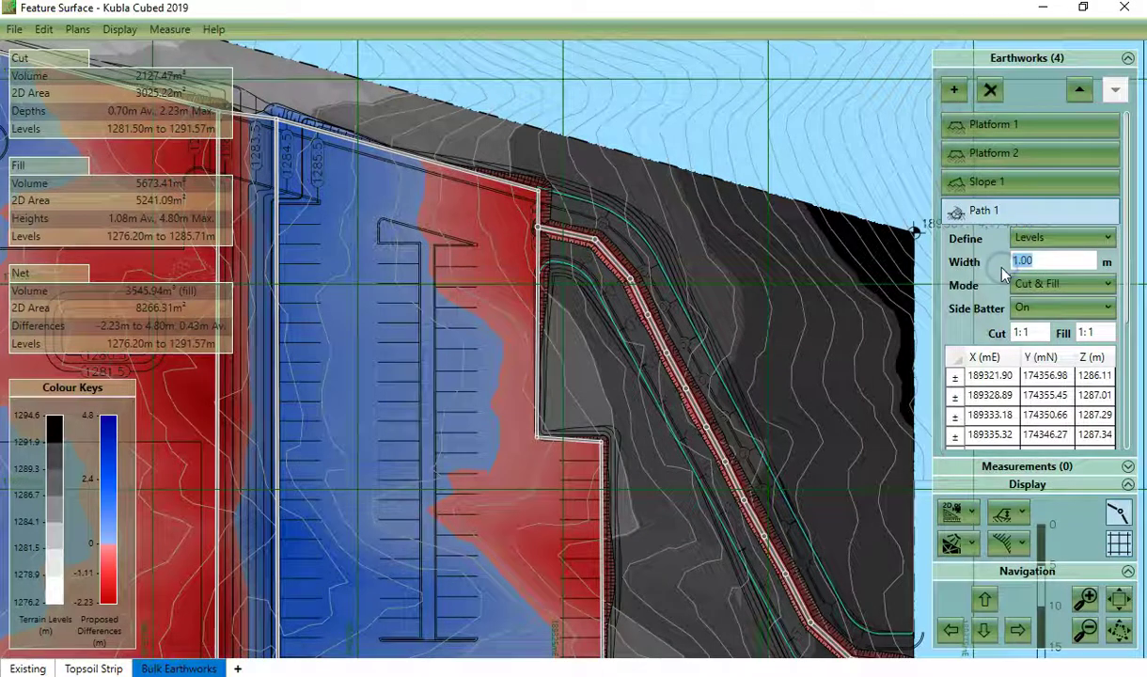
text(8.5)
key(Tab)
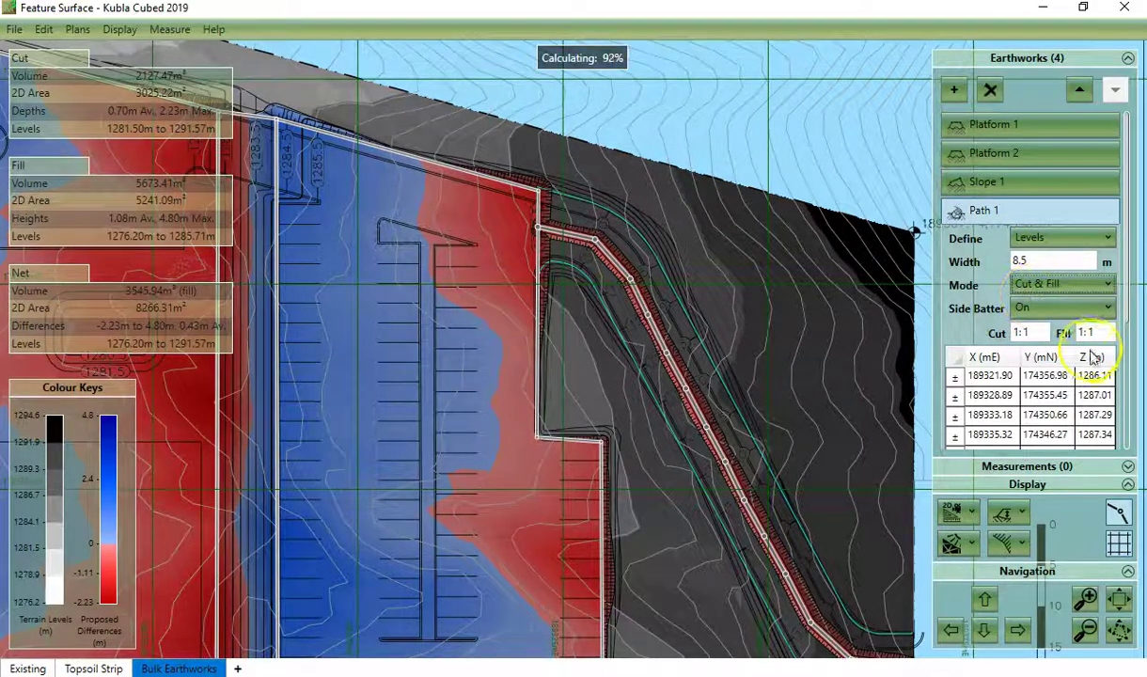
scroll(565, 254, up, 3)
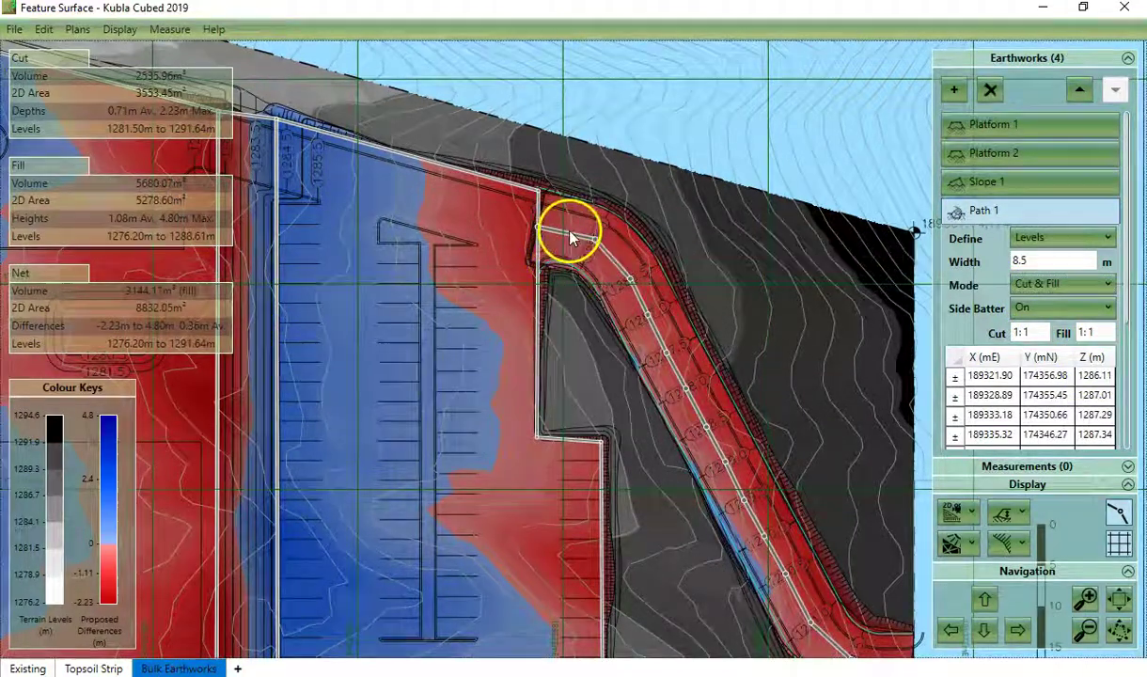
scroll(602, 256, up, 5)
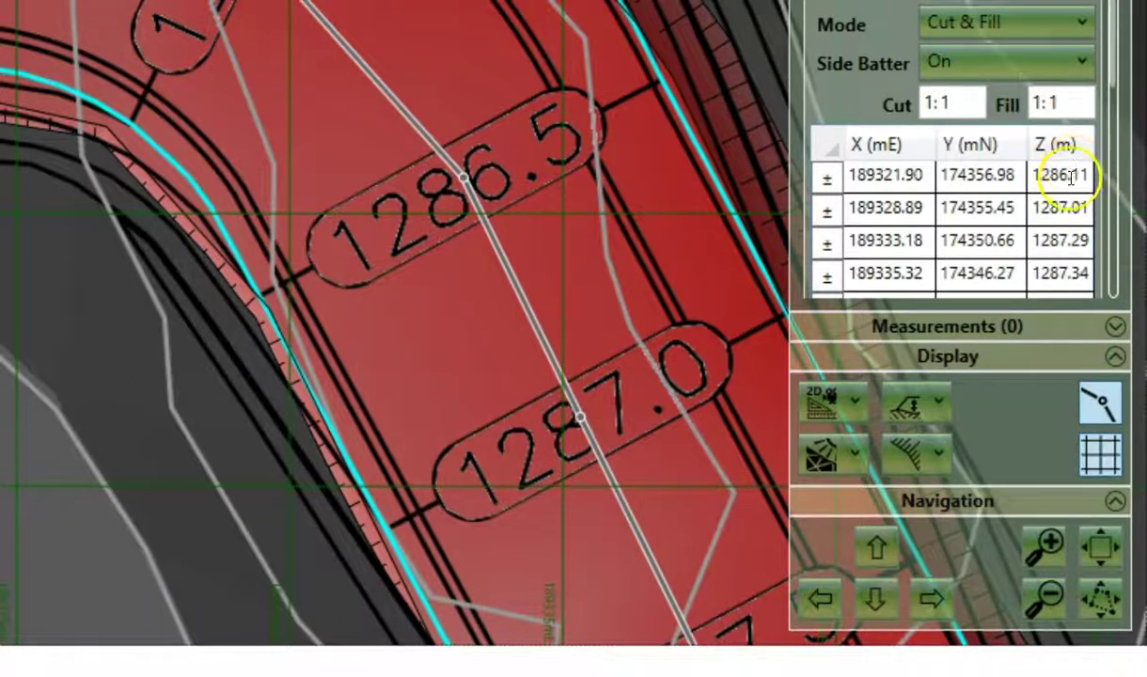
Step: Edit Path 1's vertex Z levels: 1285.5 m at the first vertex, 1292.0 m at the last
double_click(1074, 179)
click(1073, 175)
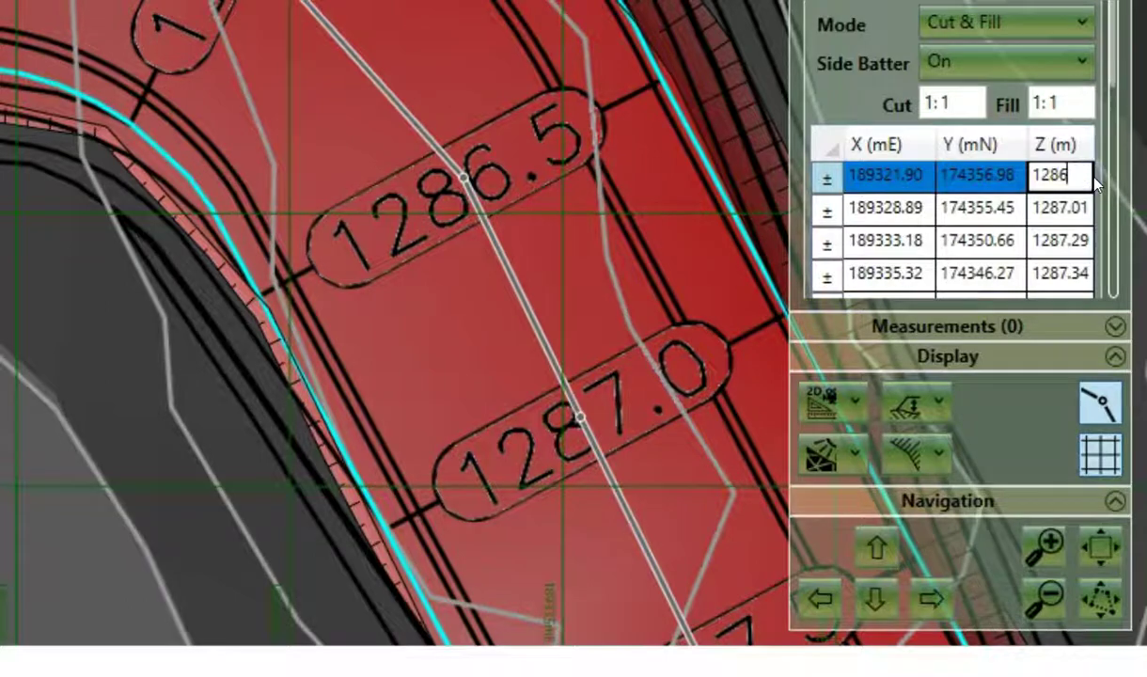
key(BackSpace)
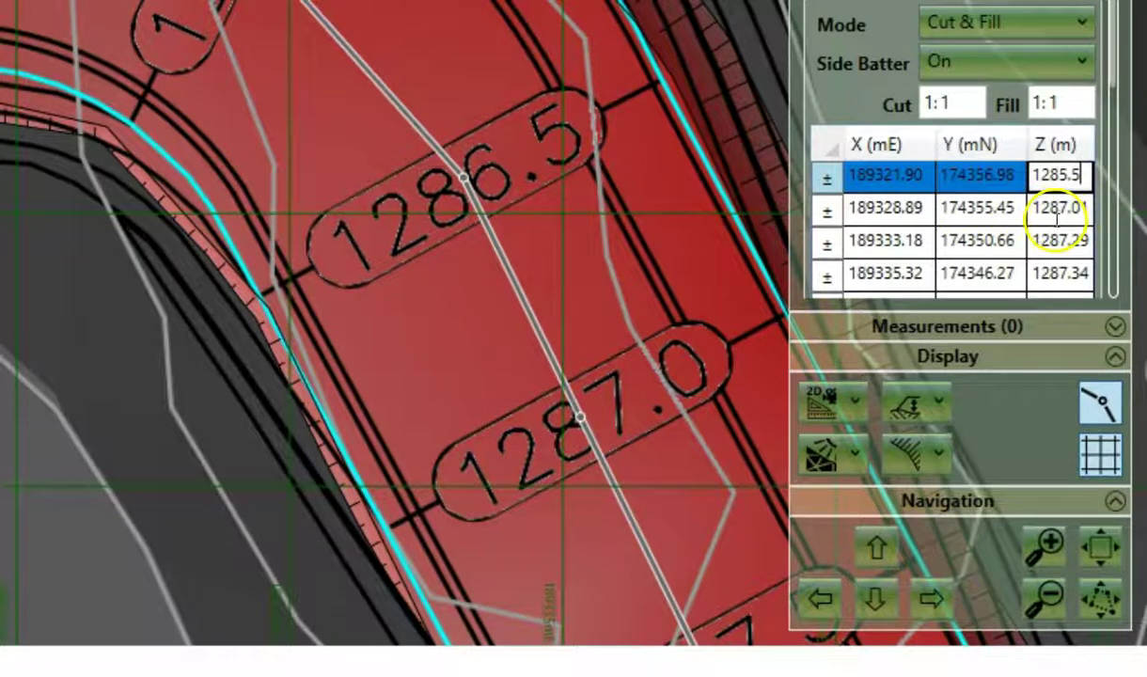
click(1072, 207)
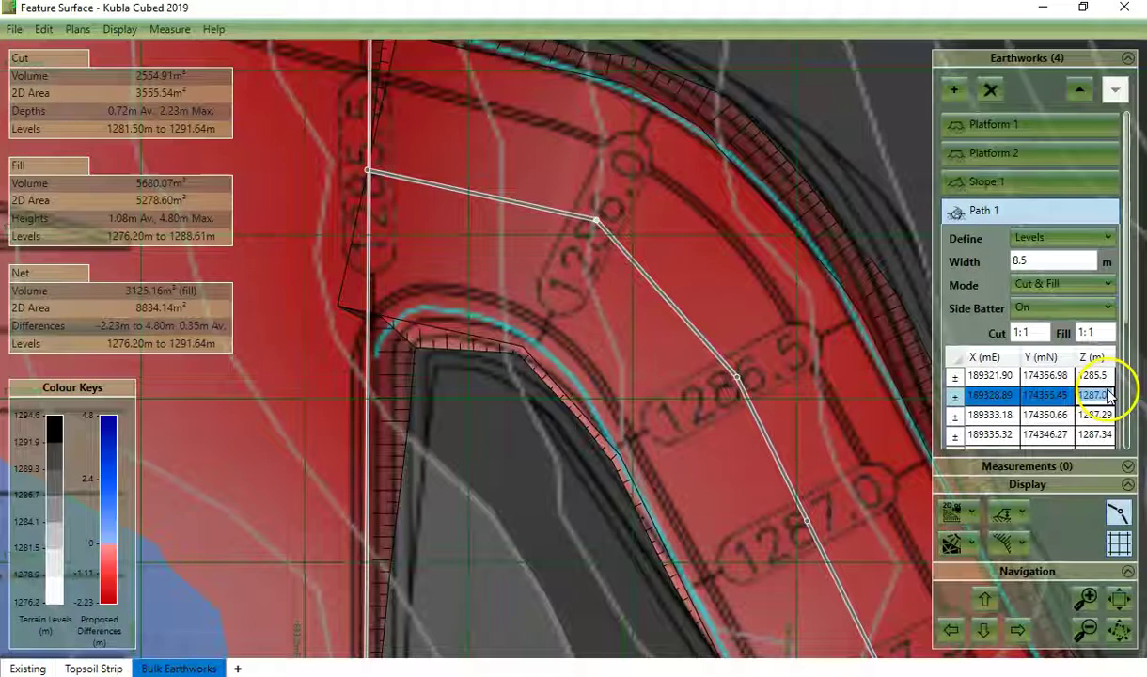
click(1100, 346)
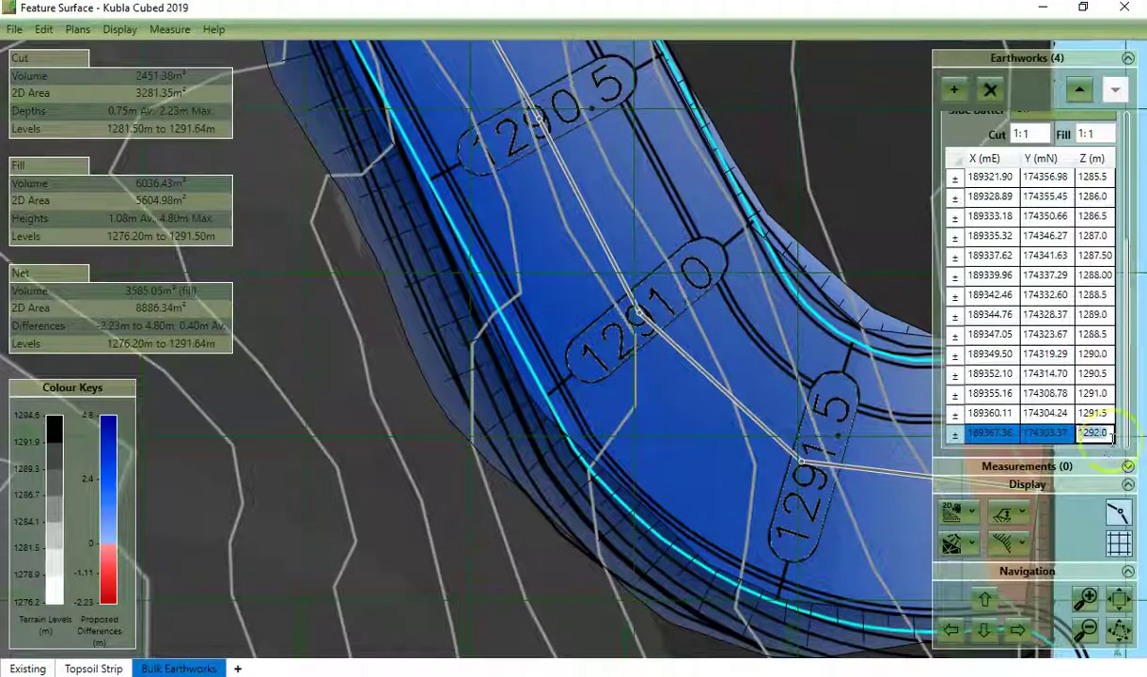
double_click(1113, 438)
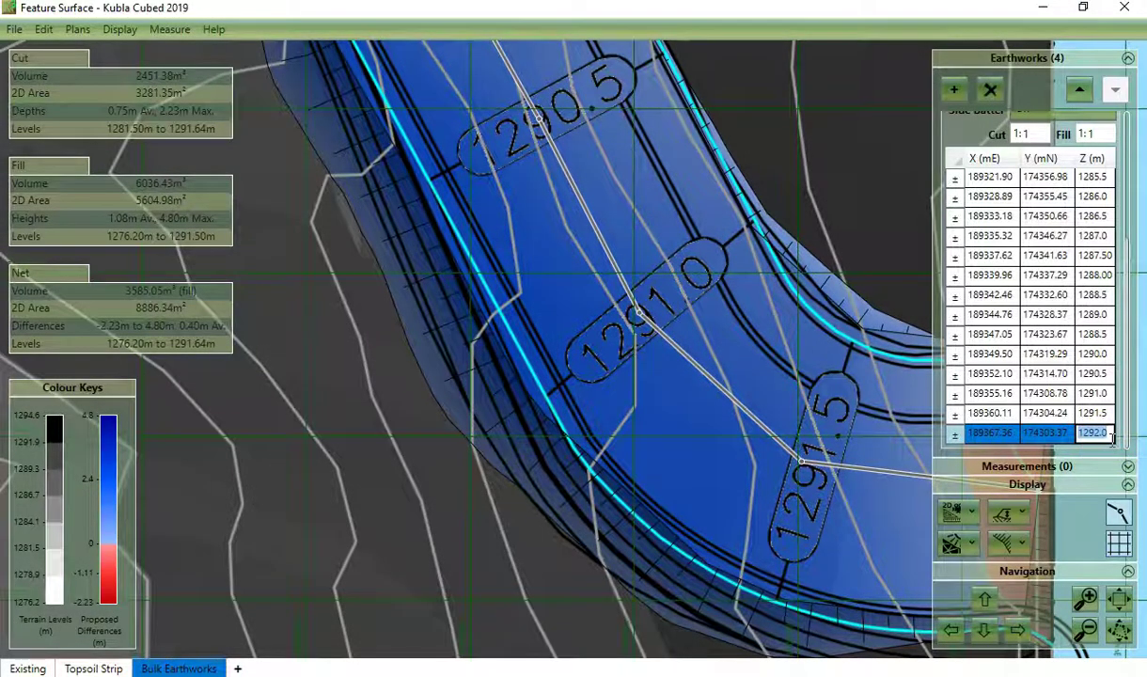
key(Return)
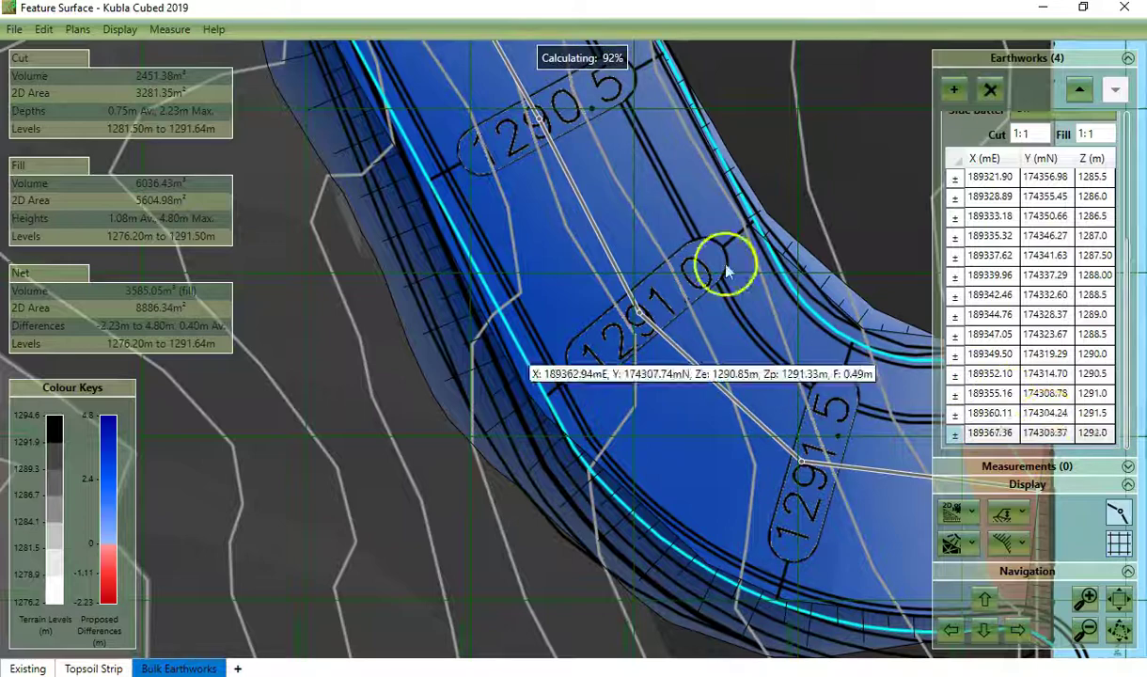
scroll(687, 357, down, 5)
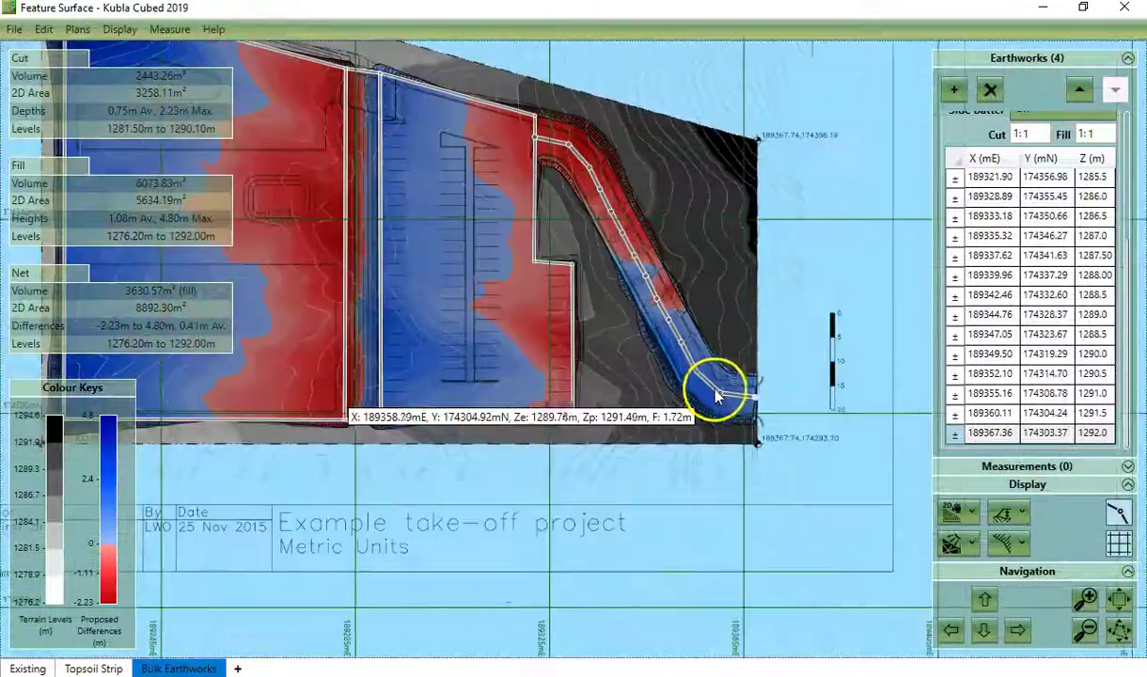
scroll(568, 328, down, 4)
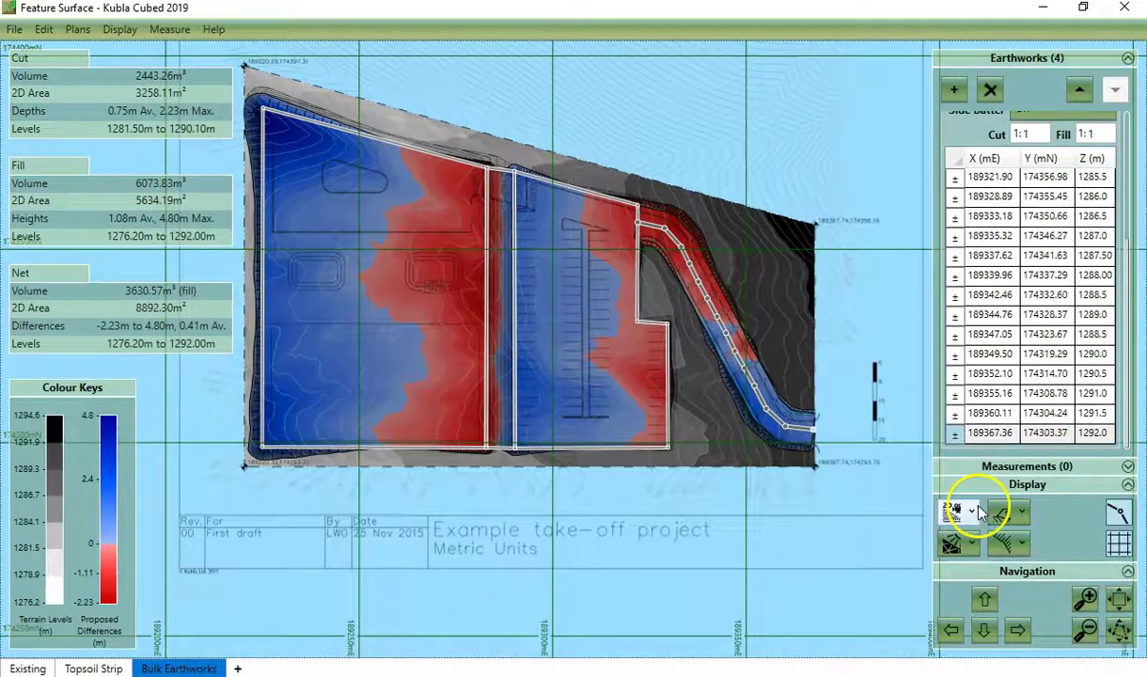
click(973, 512)
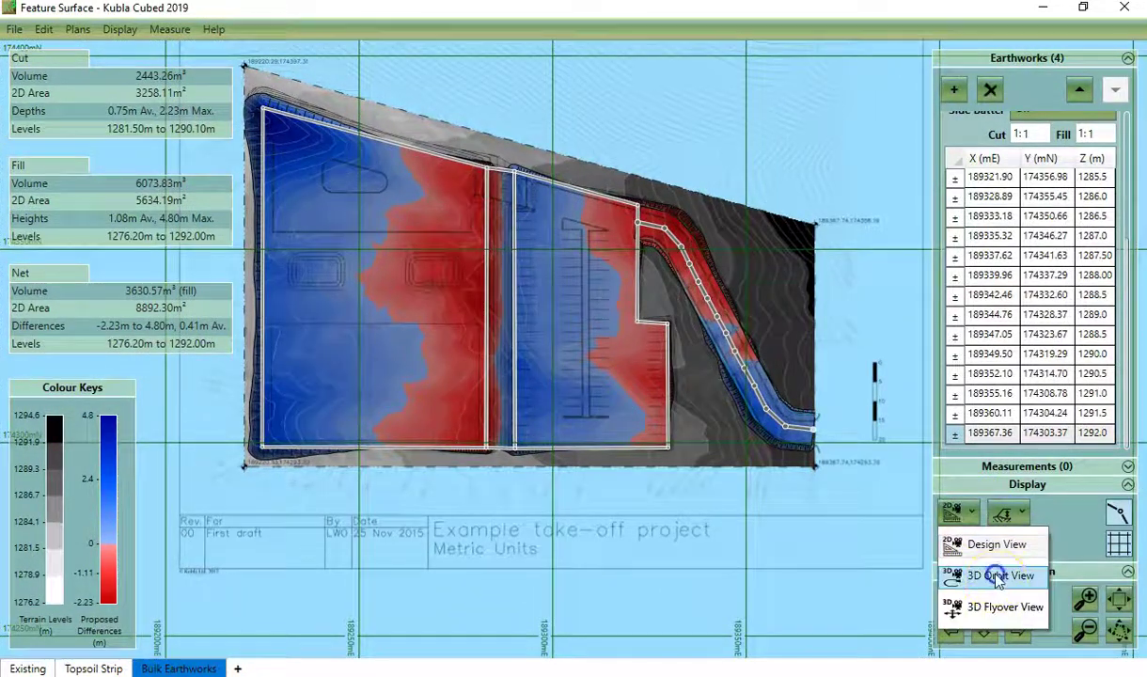
click(983, 607)
drag(835, 489, 709, 454)
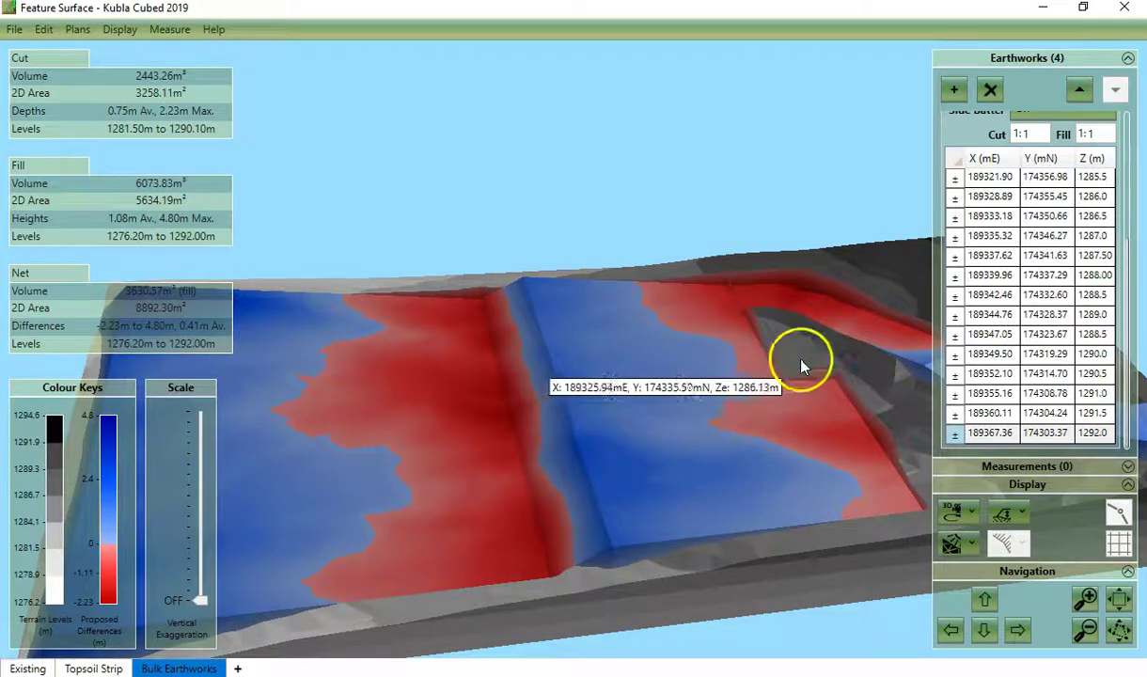
scroll(804, 381, up, 3)
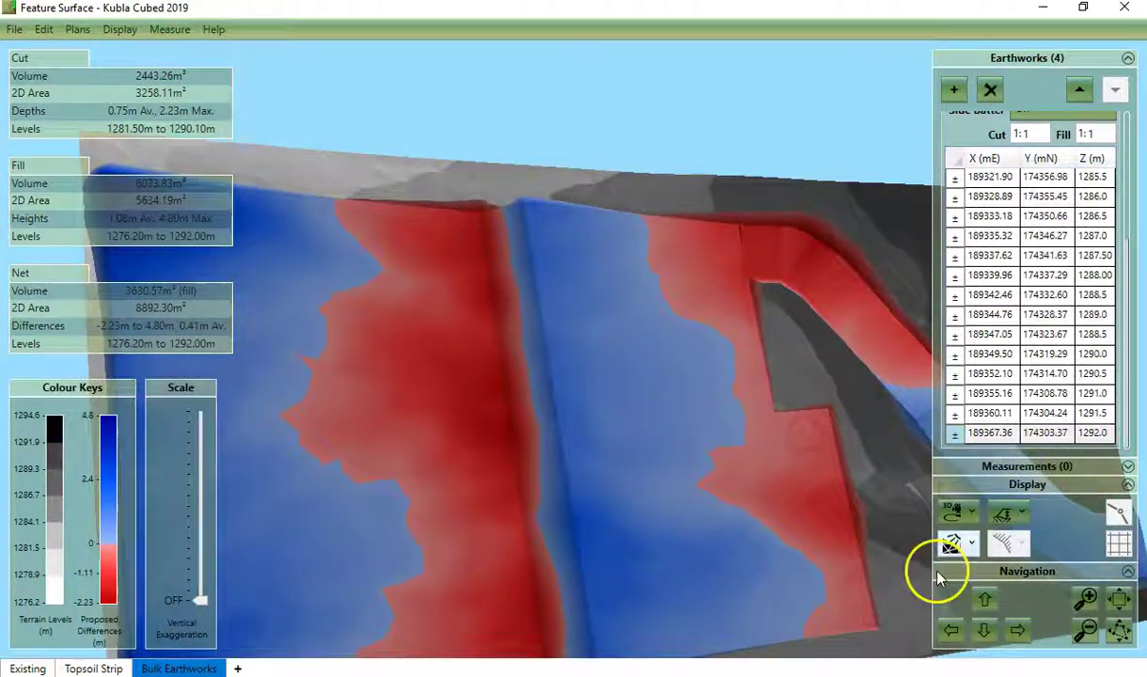
mouse_move(683, 418)
mouse_down()
mouse_move(670, 444)
mouse_move(686, 441)
mouse_up()
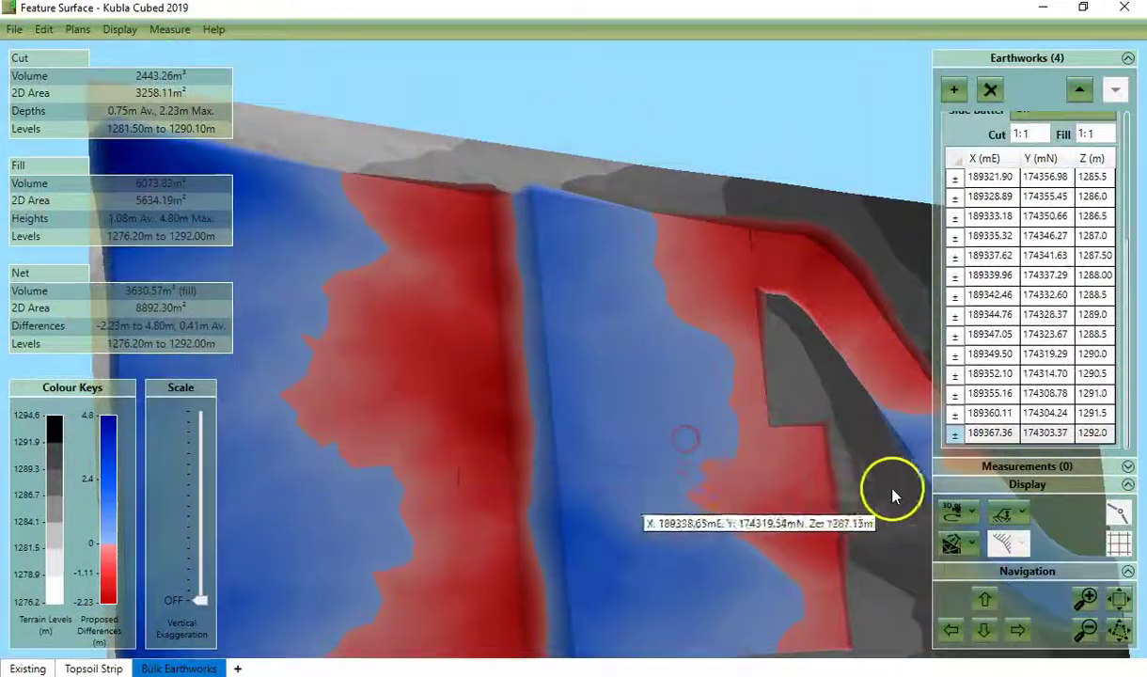
click(959, 512)
click(988, 543)
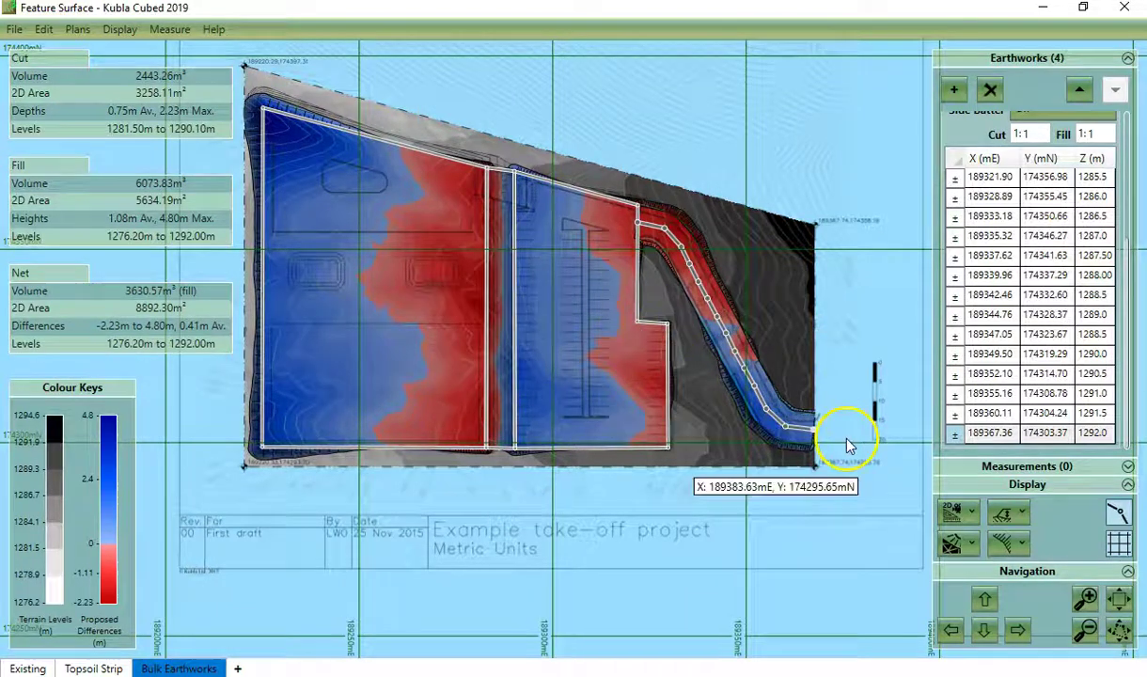
click(970, 510)
click(998, 573)
drag(704, 388, 682, 397)
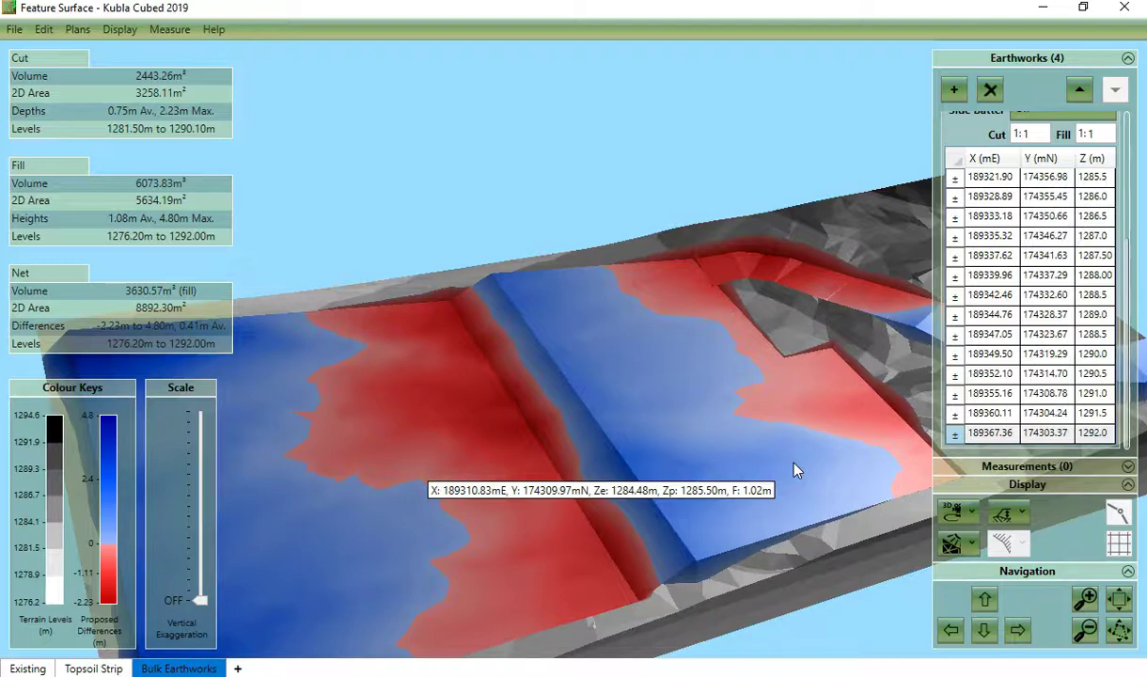
click(959, 513)
click(951, 543)
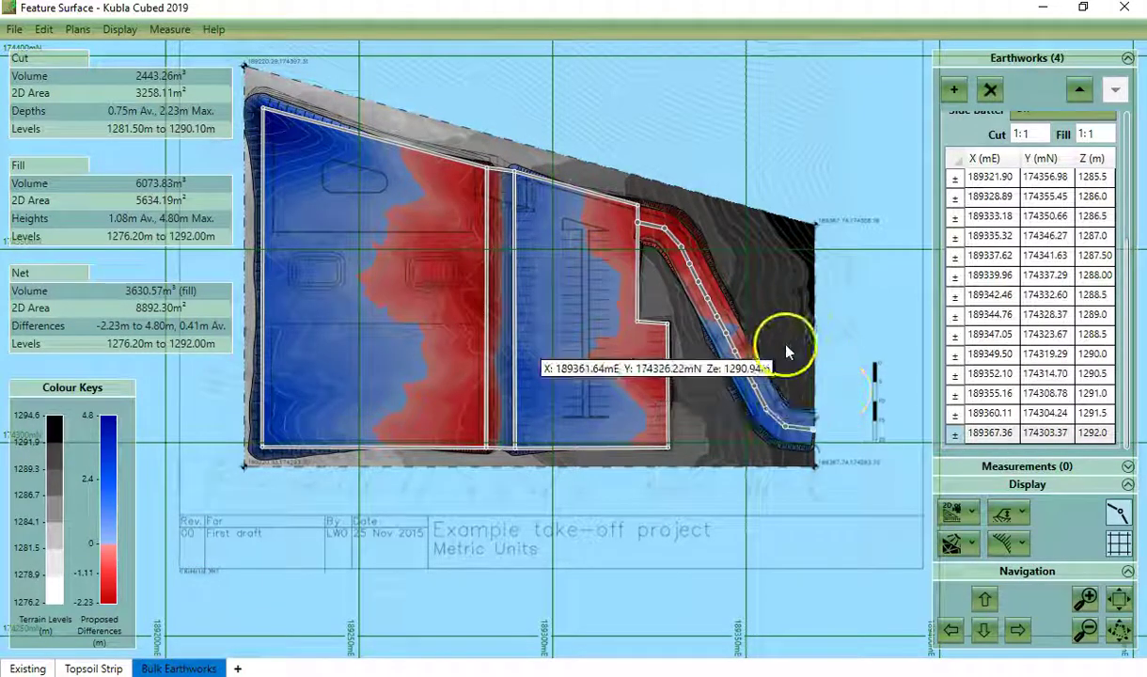
drag(792, 356, 811, 372)
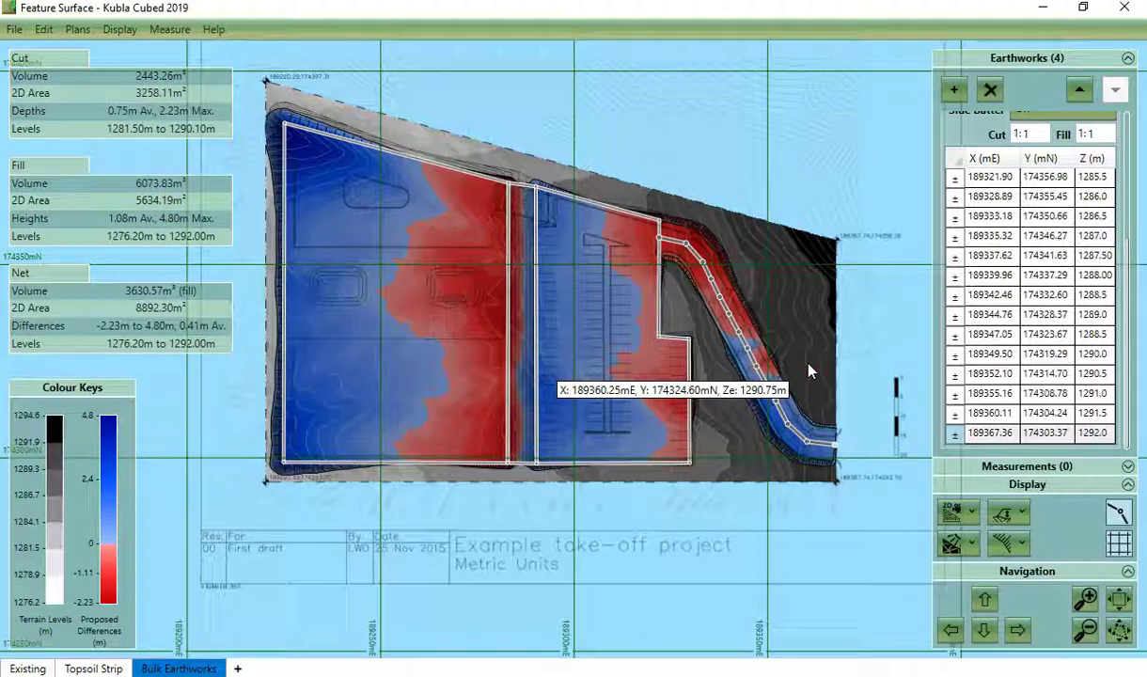